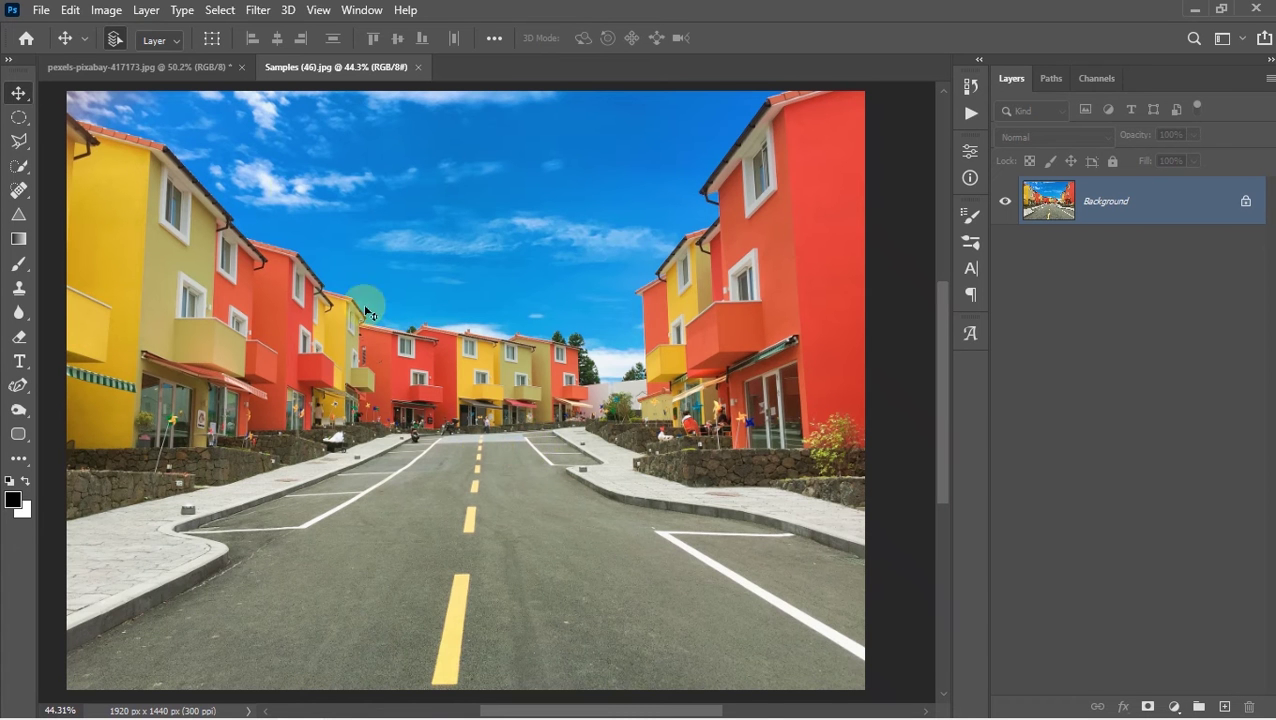
Step: Start the Sky Replacement command on the street photo Samples (46).jpg
{"action": "left_click", "coordinate": [200, 66]}
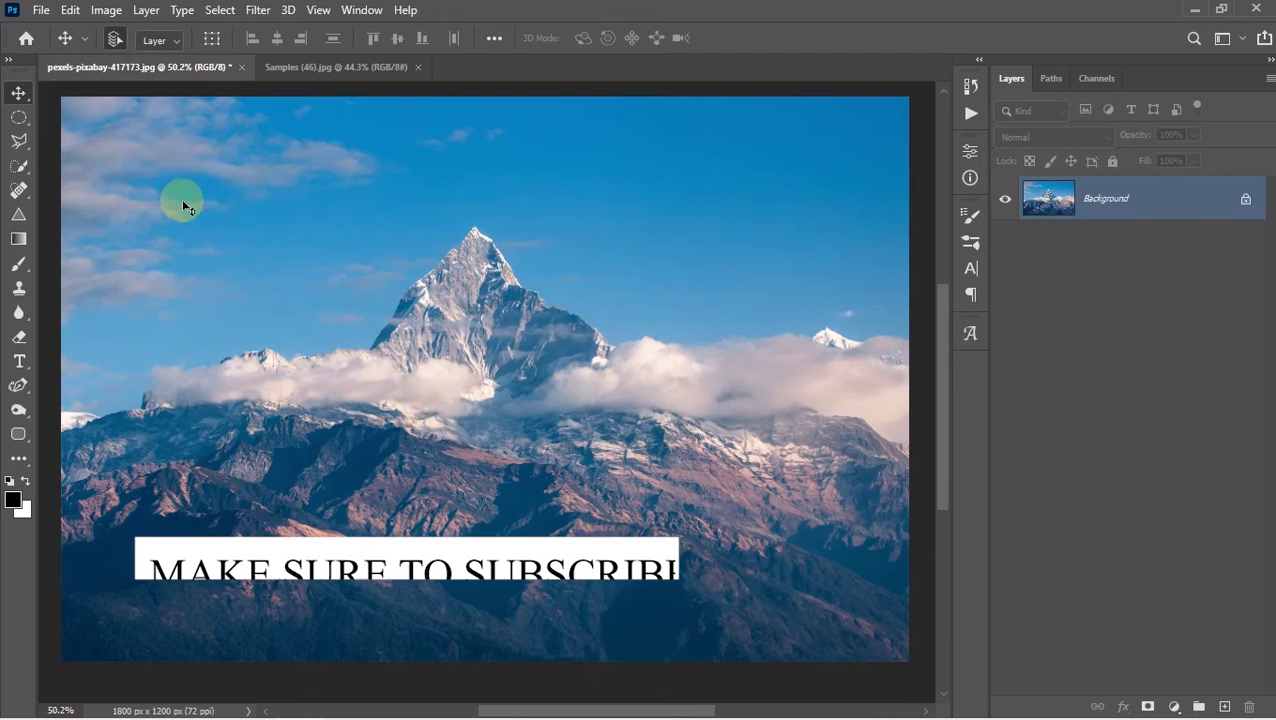
{"action": "left_click", "coordinate": [300, 66]}
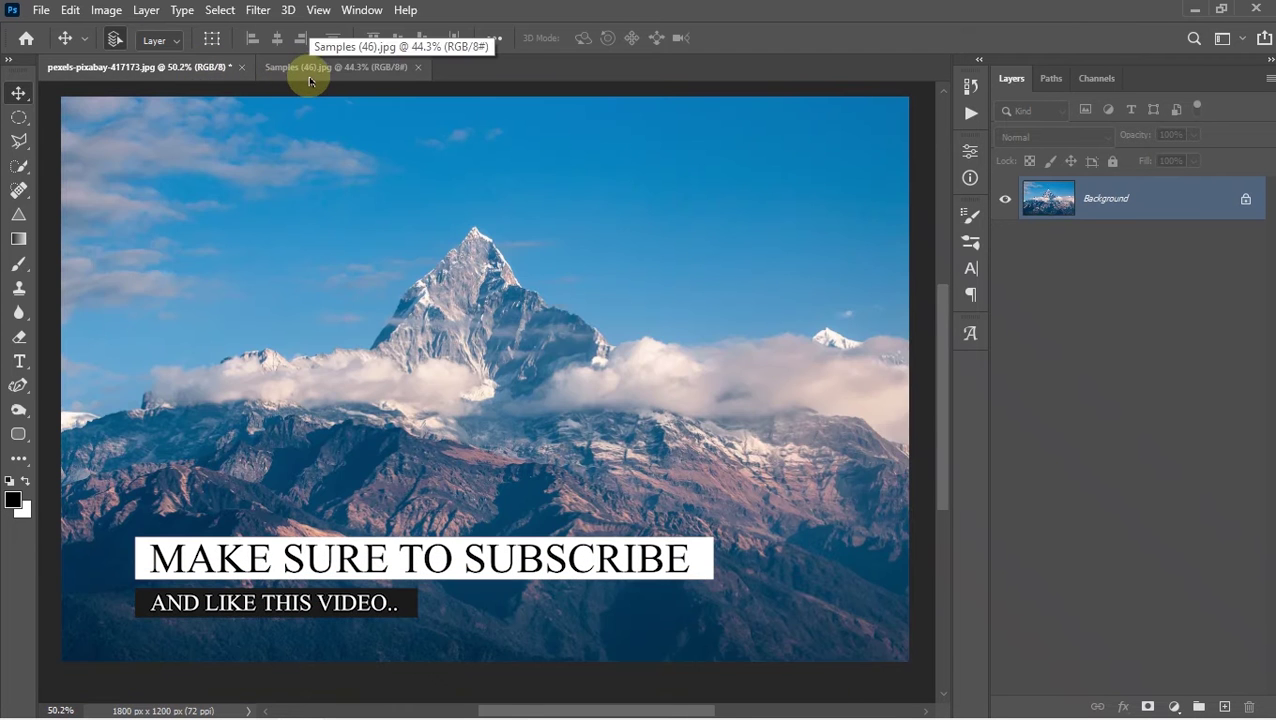
{"action": "left_click", "coordinate": [307, 70]}
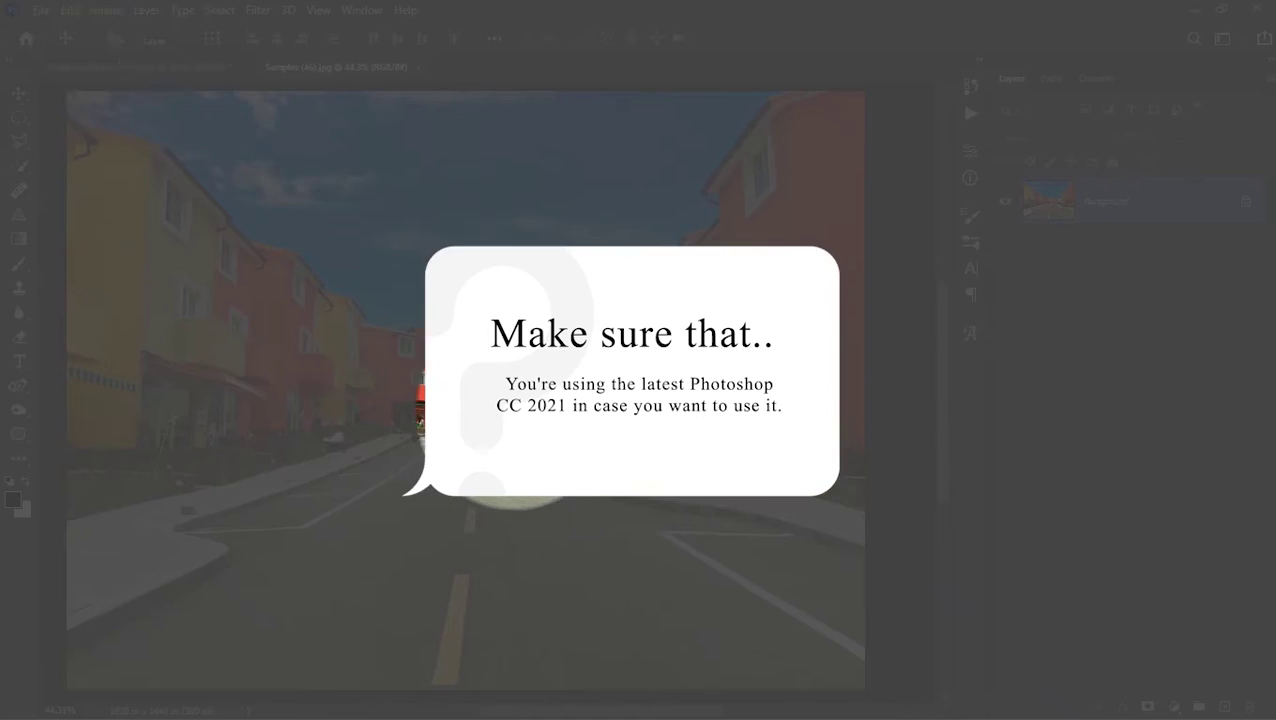
{"action": "left_click", "coordinate": [70, 10]}
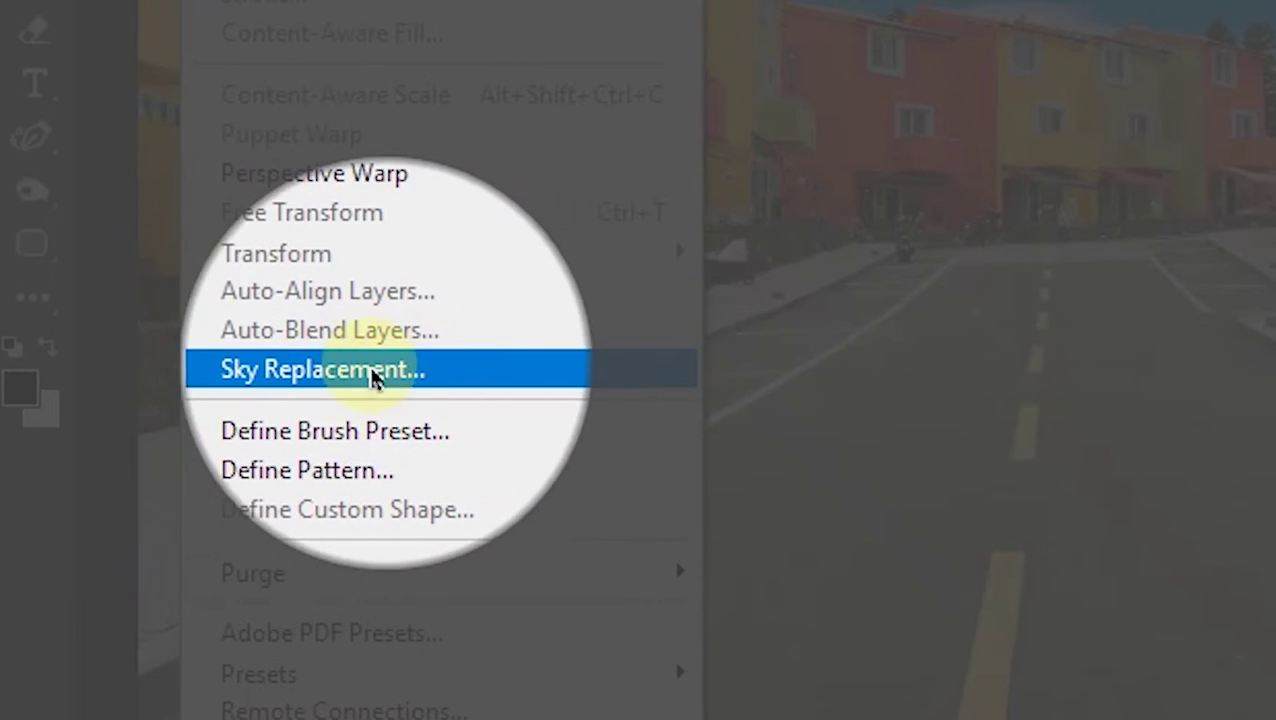
{"action": "left_click", "coordinate": [470, 387]}
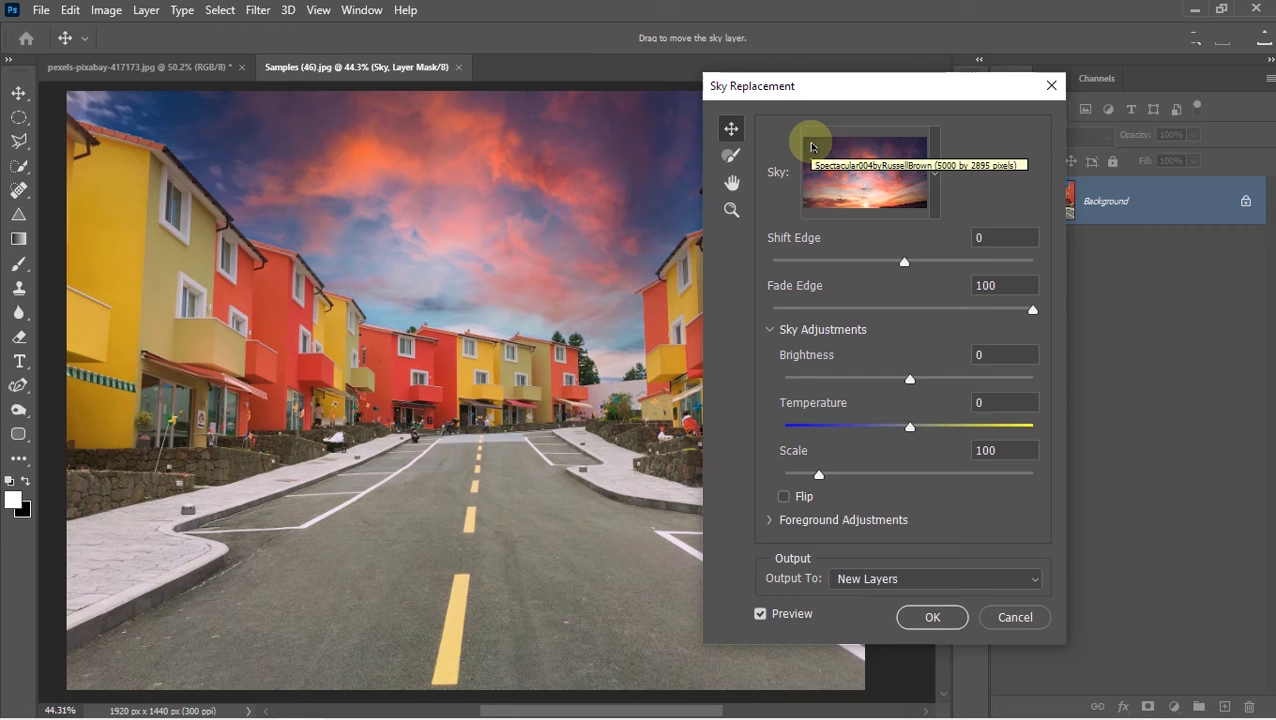
Step: Browse the available sky presets and collapse the Blue Skies, Spectacular and Sunsets groups
{"action": "left_click", "coordinate": [868, 170]}
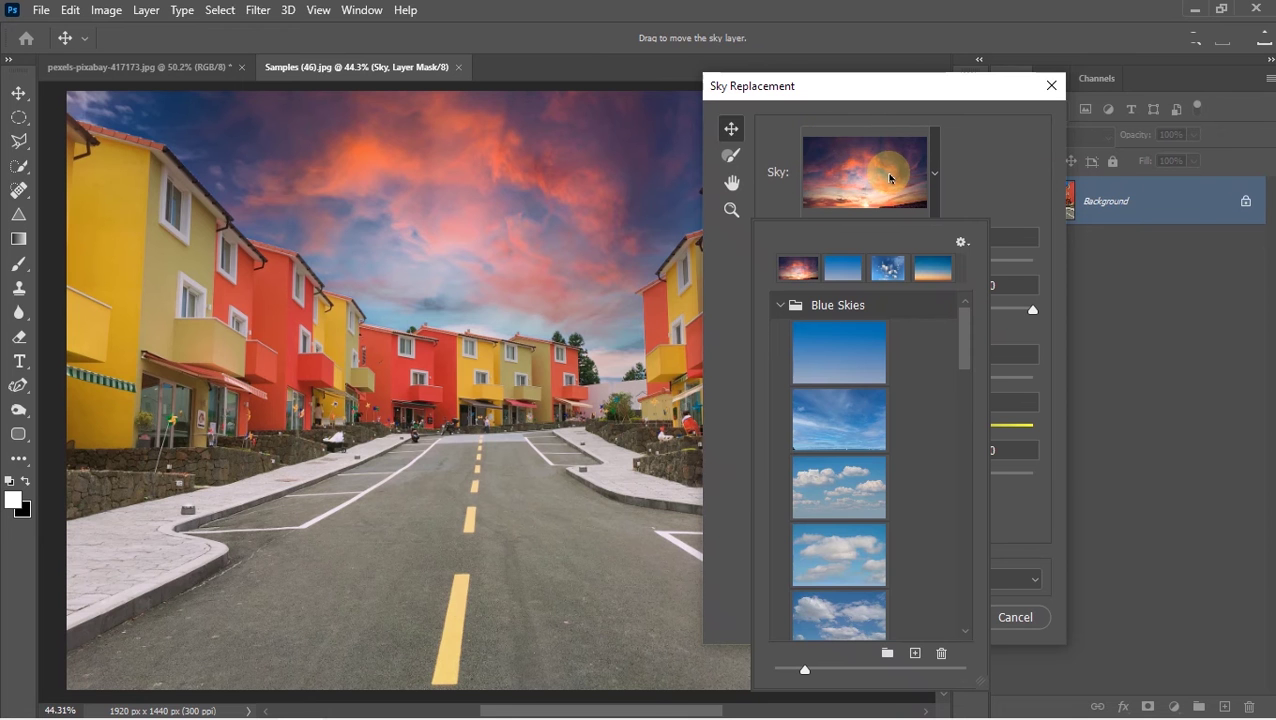
{"action": "scroll", "coordinate": [871, 323], "scroll_direction": "down", "scroll_amount": 1}
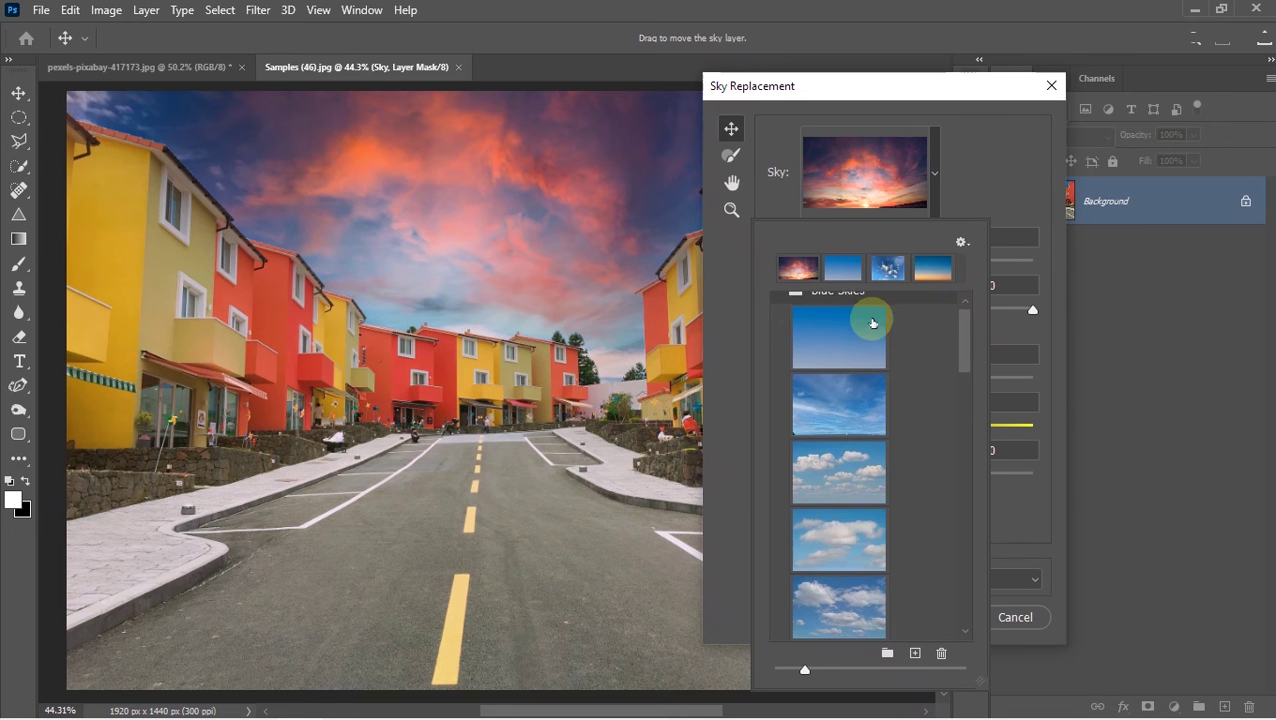
{"action": "scroll", "coordinate": [871, 323], "scroll_direction": "up", "scroll_amount": 1}
{"action": "left_click", "coordinate": [780, 305]}
{"action": "left_click", "coordinate": [780, 332]}
{"action": "left_click", "coordinate": [780, 359]}
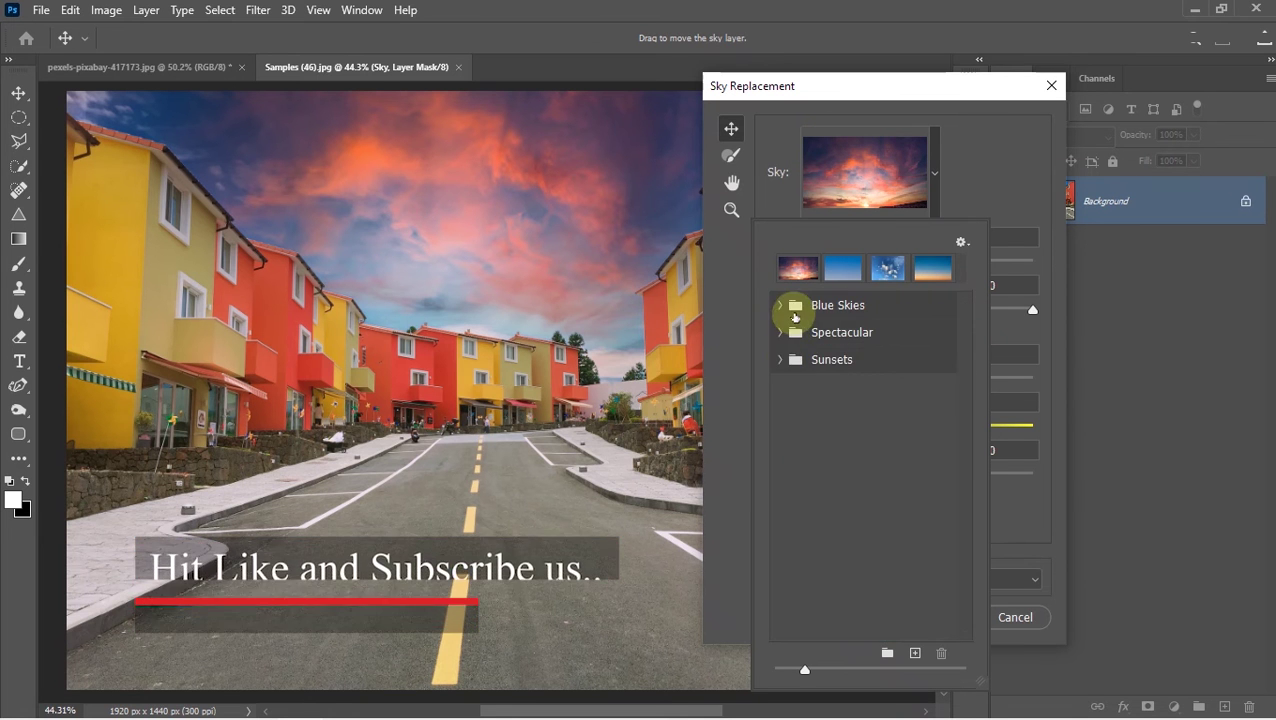
{"action": "left_click", "coordinate": [860, 193]}
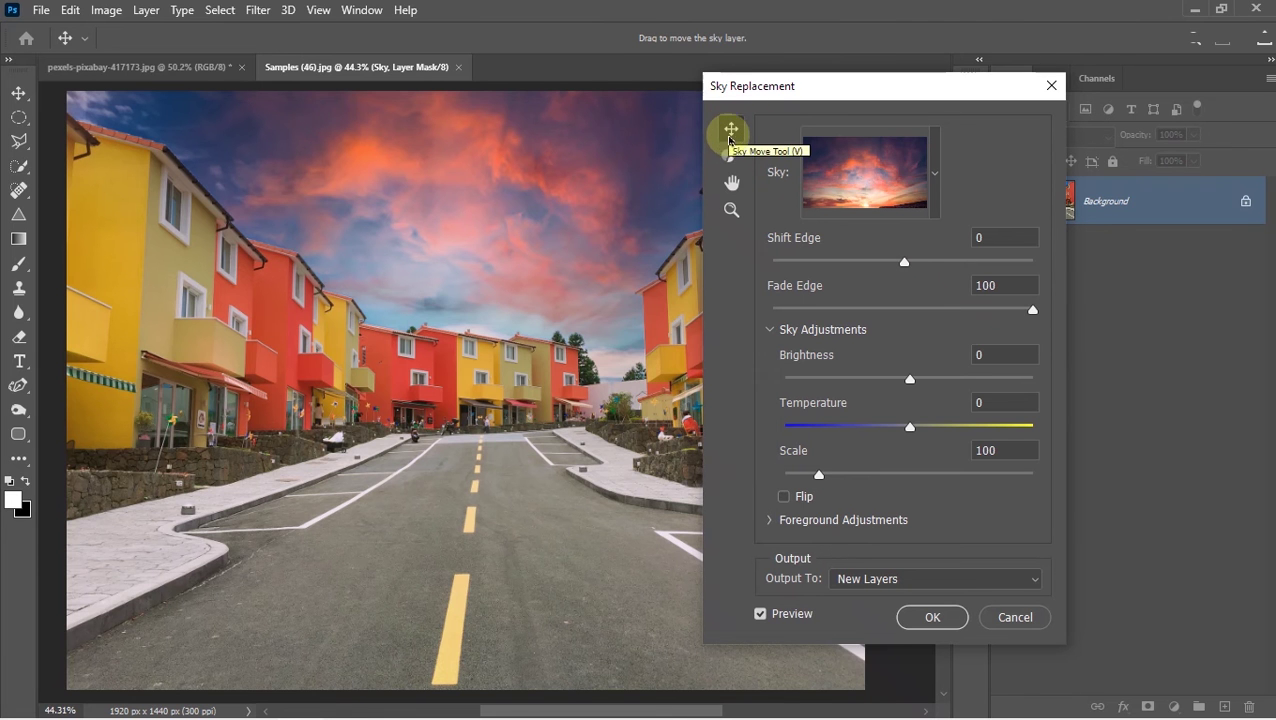
Step: Reposition the sunset sky behind the houses with the Sky Move tool, and select the Sky Brush and Hand tools in turn
{"action": "mouse_move", "coordinate": [565, 217]}
{"action": "left_mouse_down"}
{"action": "mouse_move", "coordinate": [513, 228]}
{"action": "mouse_move", "coordinate": [484, 205]}
{"action": "left_mouse_up"}
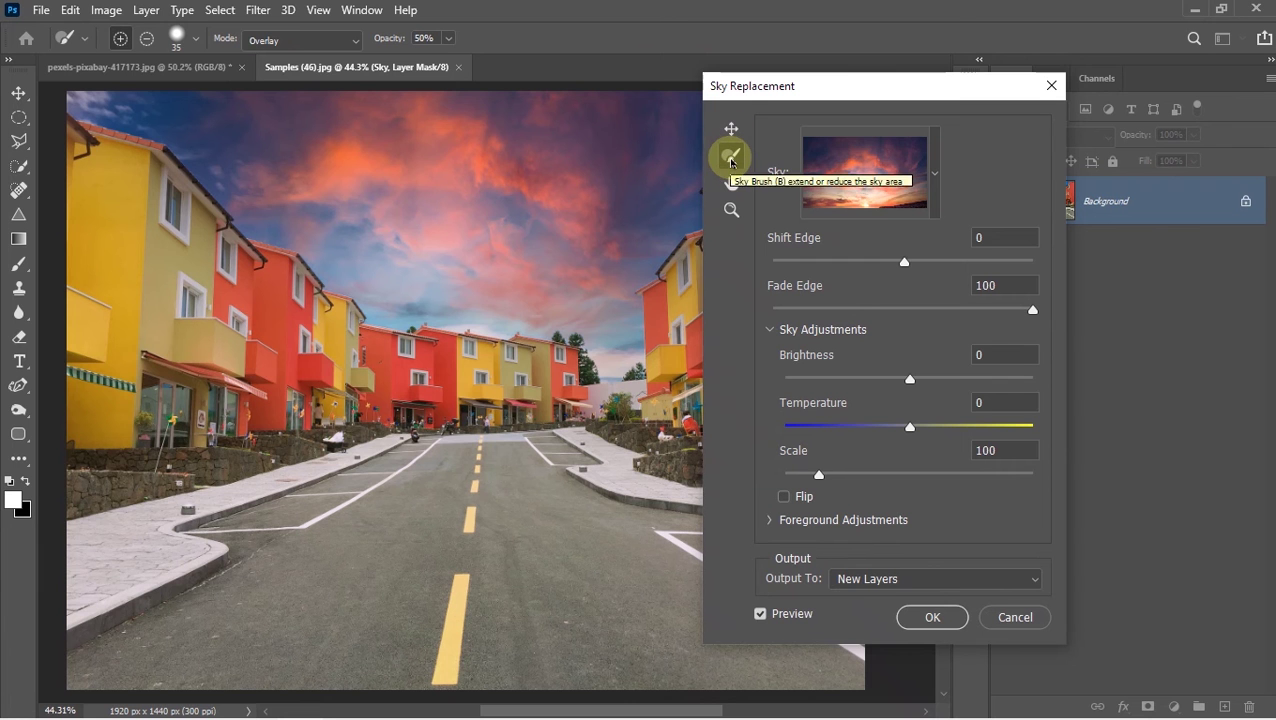
{"action": "left_click", "coordinate": [731, 158]}
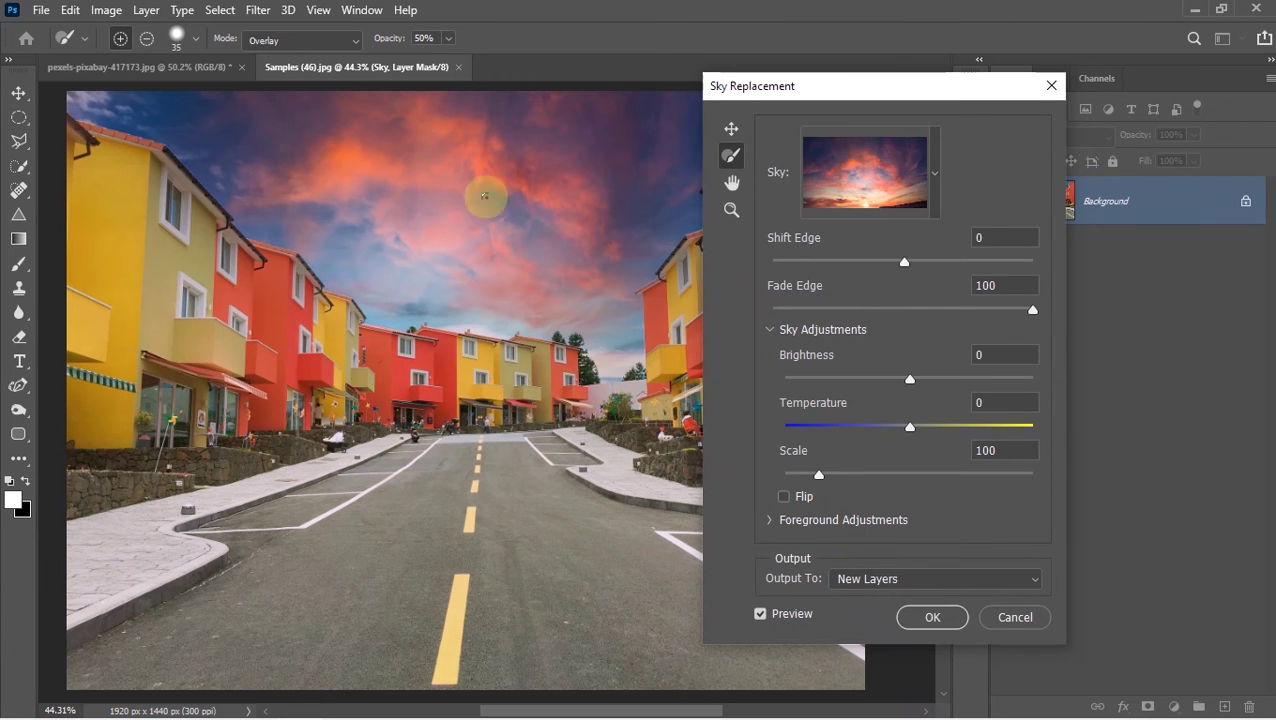
{"action": "left_click", "coordinate": [731, 182]}
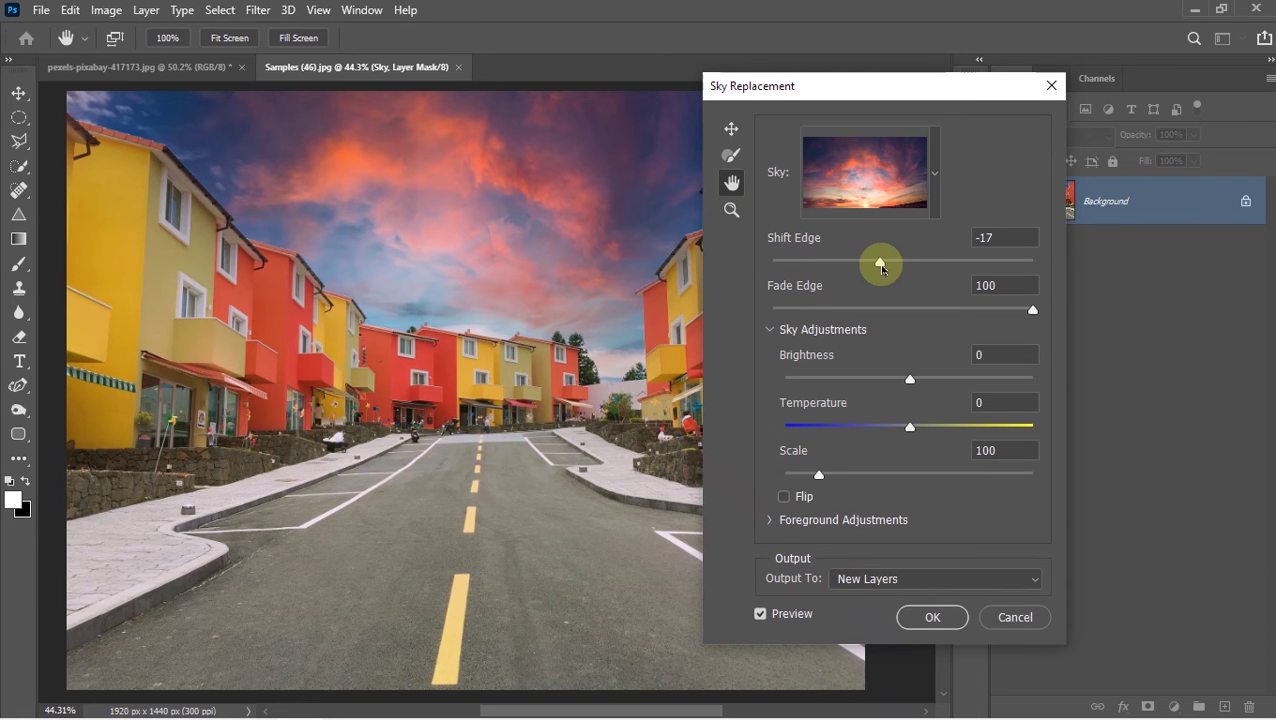
Step: Set Shift Edge to 55, and try lower Fade Edge values before returning it to 100
{"action": "left_click_drag", "start_coordinate": [927, 262], "coordinate": [975, 262]}
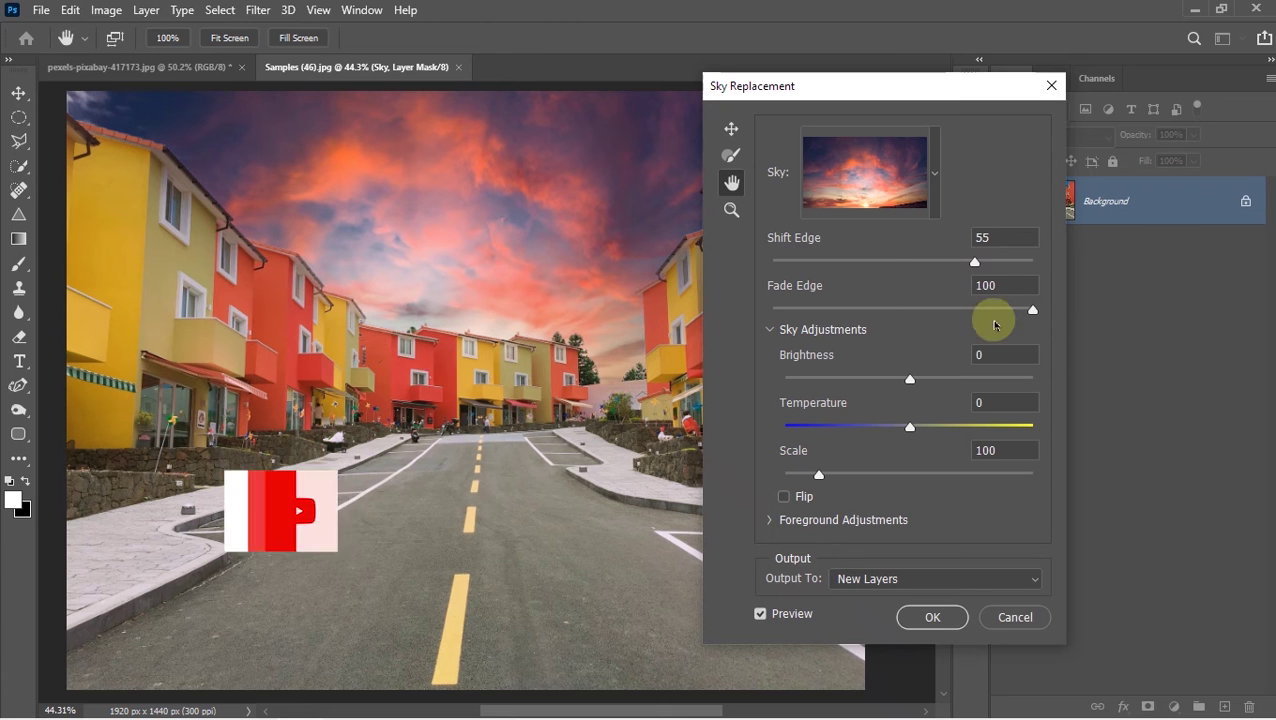
{"action": "left_click_drag", "start_coordinate": [1033, 309], "coordinate": [897, 309]}
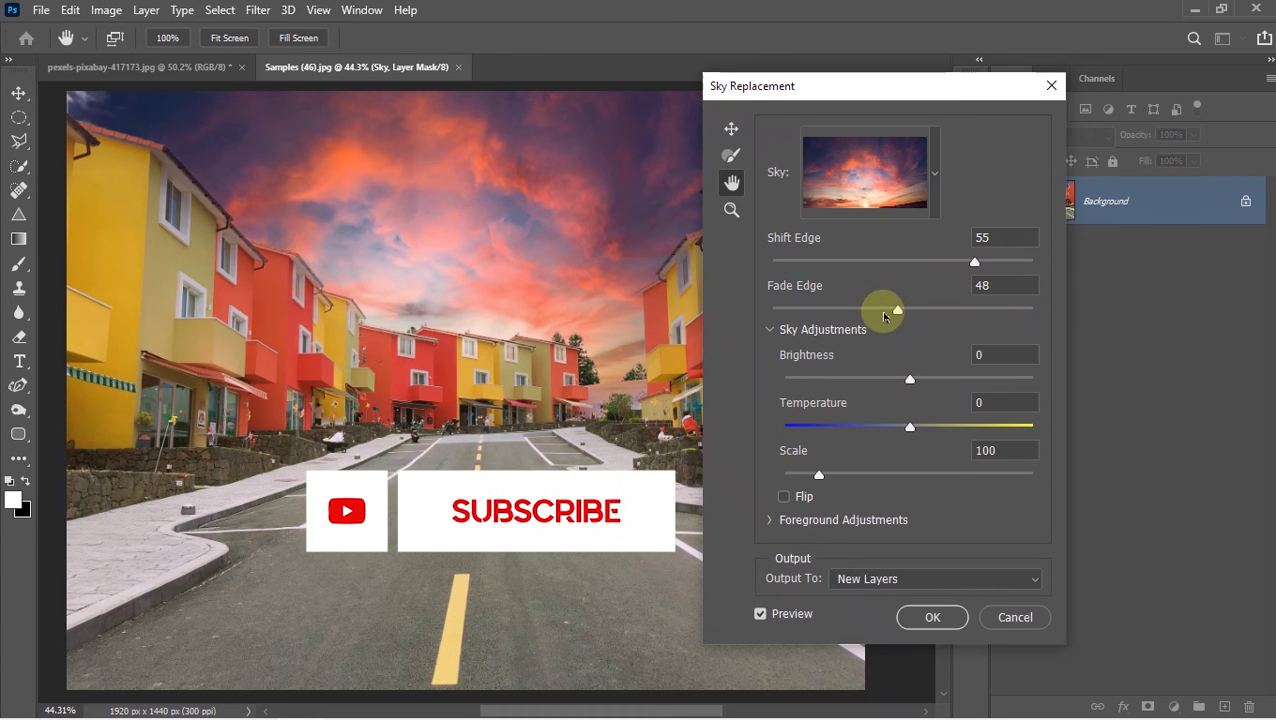
{"action": "left_click_drag", "start_coordinate": [799, 309], "coordinate": [920, 309]}
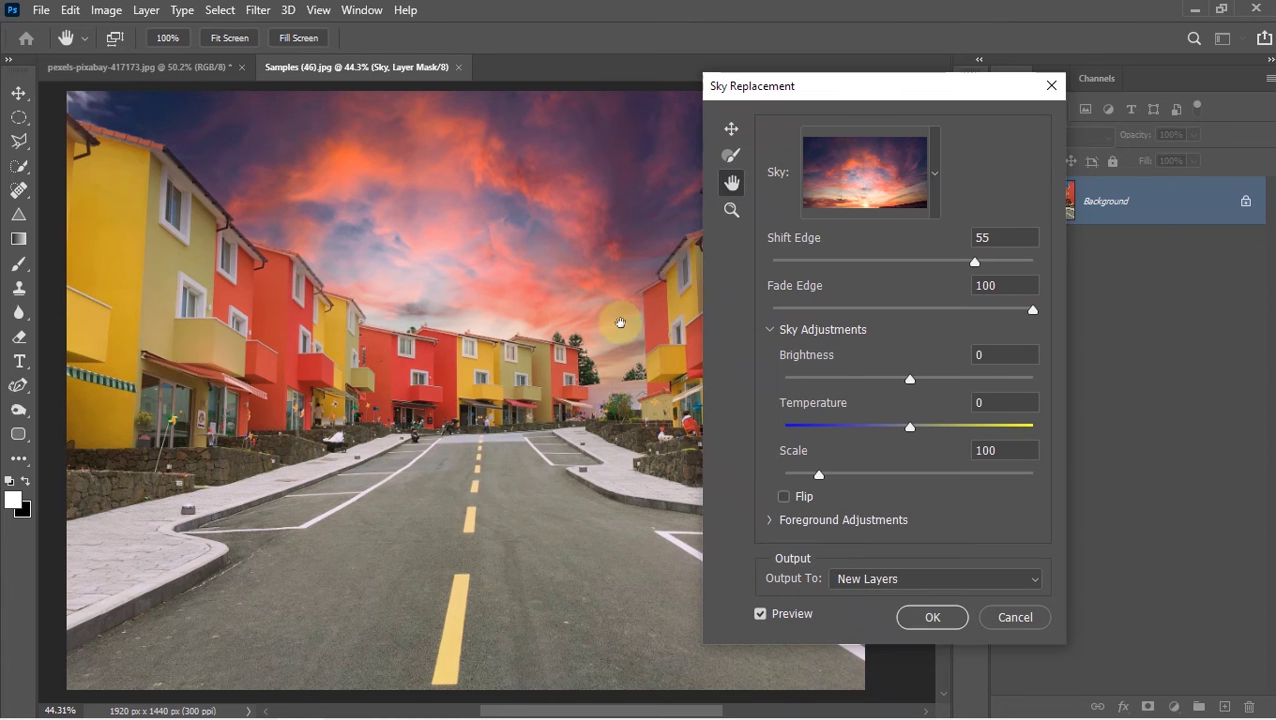
Step: Inspect the sky's edges around the houses and move the sky over the exposed original blue beside the red building's roof
{"action": "scroll", "coordinate": [435, 349], "scroll_direction": "up", "scroll_amount": 5}
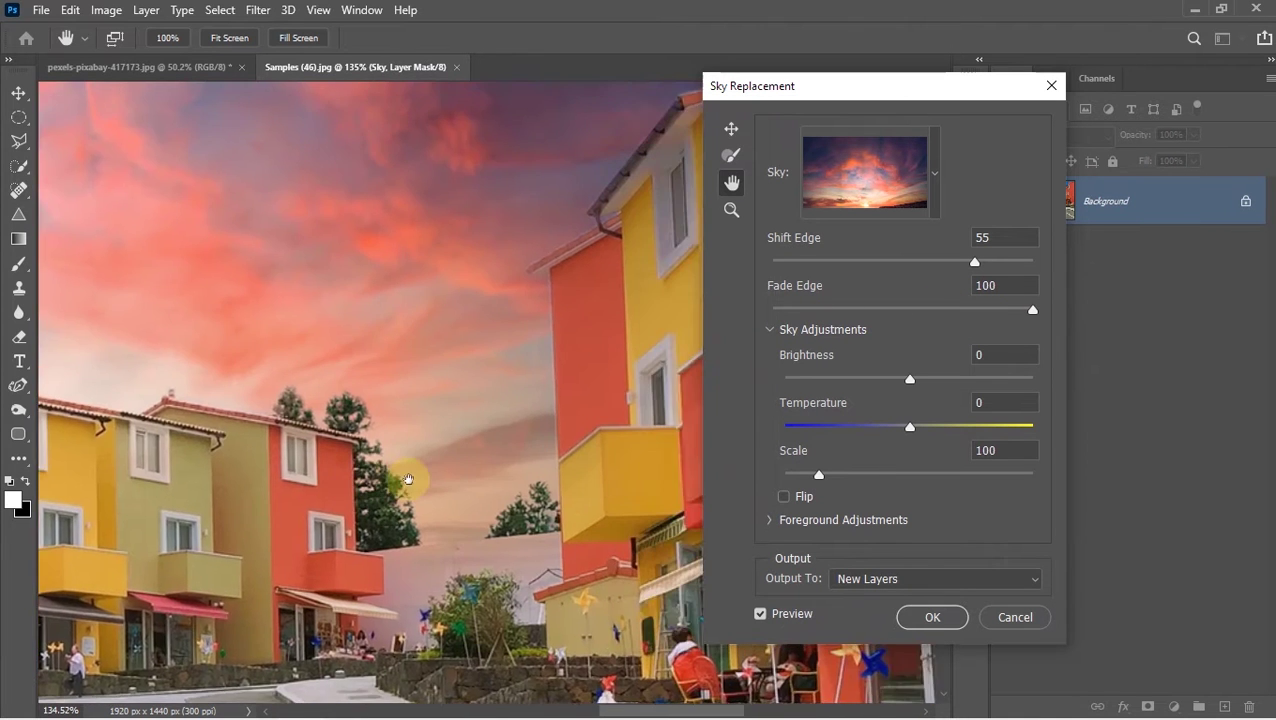
{"action": "left_click_drag", "start_coordinate": [590, 413], "coordinate": [390, 470]}
{"action": "left_click_drag", "start_coordinate": [610, 170], "coordinate": [605, 203]}
{"action": "scroll", "coordinate": [484, 689], "scroll_direction": "up", "scroll_amount": 3}
{"action": "left_click", "coordinate": [731, 128]}
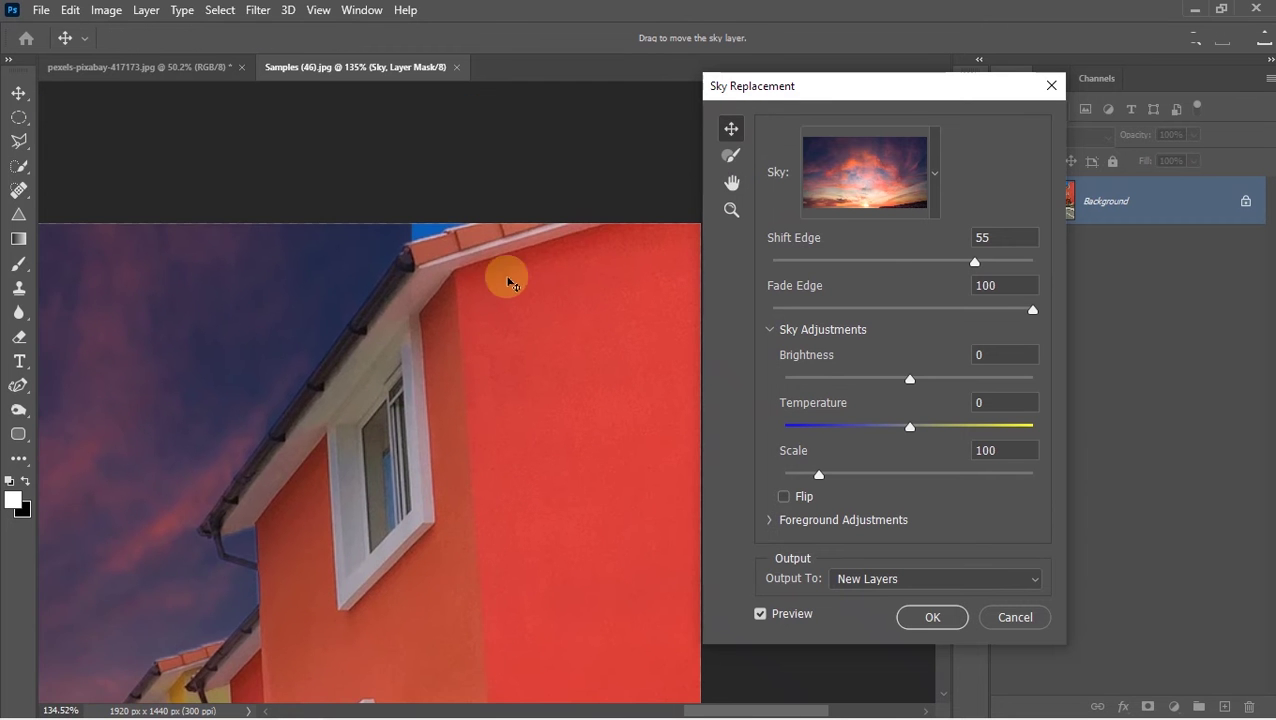
{"action": "left_click_drag", "start_coordinate": [546, 302], "coordinate": [574, 302]}
{"action": "scroll", "coordinate": [684, 247], "scroll_direction": "down", "scroll_amount": 3}
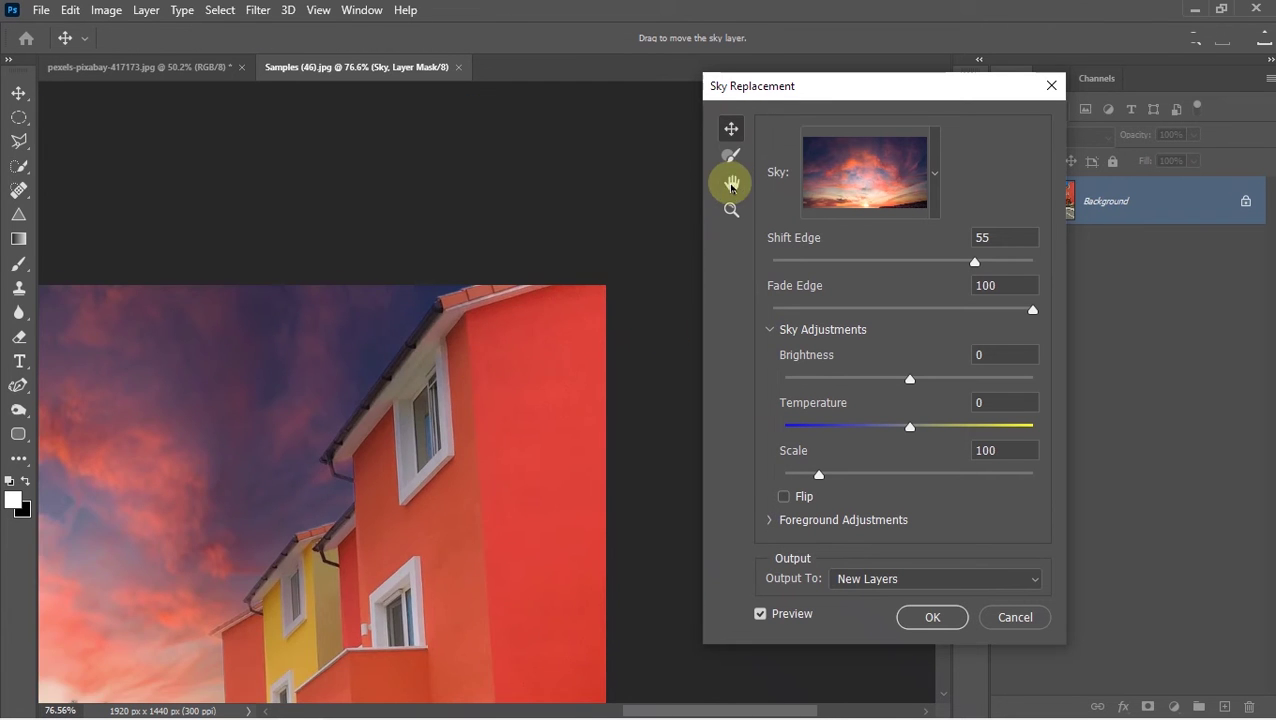
Step: Enlarge the sunset sky to a Scale of 127
{"action": "left_click", "coordinate": [731, 183]}
{"action": "left_click_drag", "start_coordinate": [373, 447], "coordinate": [515, 478]}
{"action": "left_click_drag", "start_coordinate": [410, 246], "coordinate": [538, 592]}
{"action": "key", "text": "v"}
{"action": "left_click_drag", "start_coordinate": [819, 474], "coordinate": [835, 472]}
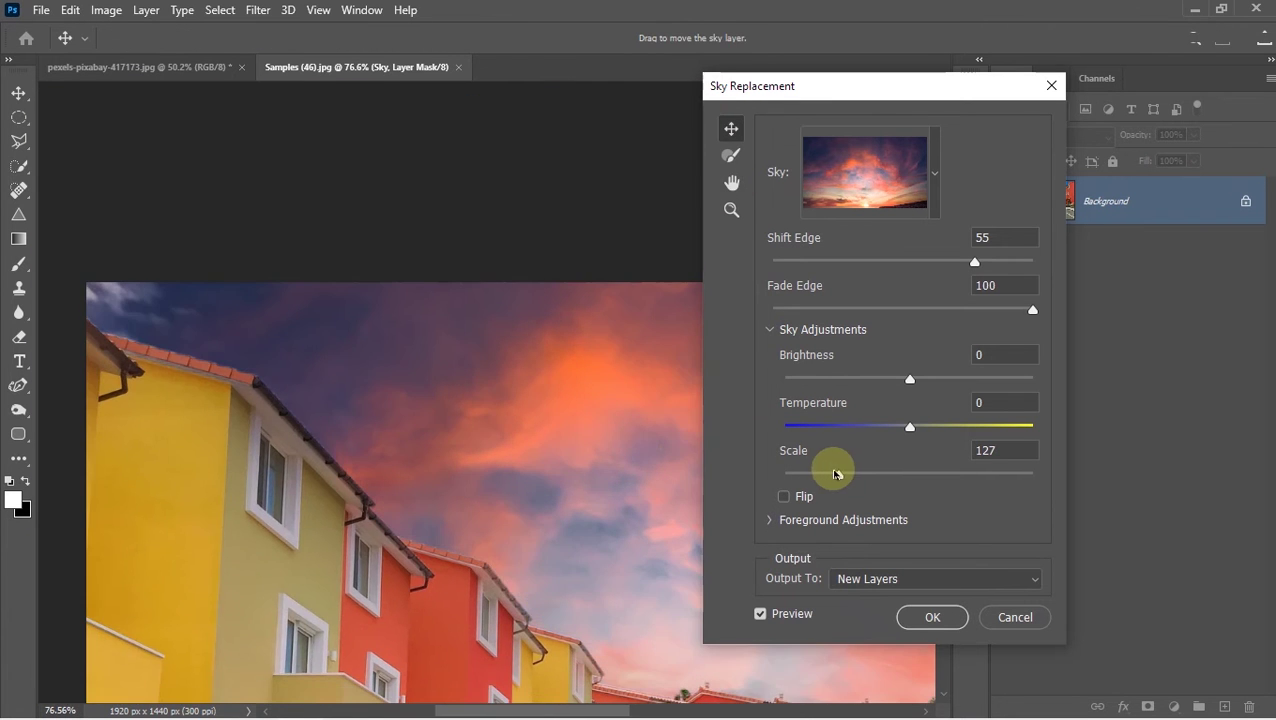
Step: Set the sunset sky's Temperature to 7 and try the Flip option
{"action": "scroll", "coordinate": [645, 470], "scroll_direction": "down", "scroll_amount": 2}
{"action": "left_click_drag", "start_coordinate": [641, 476], "coordinate": [399, 447]}
{"action": "left_click_drag", "start_coordinate": [612, 293], "coordinate": [419, 464]}
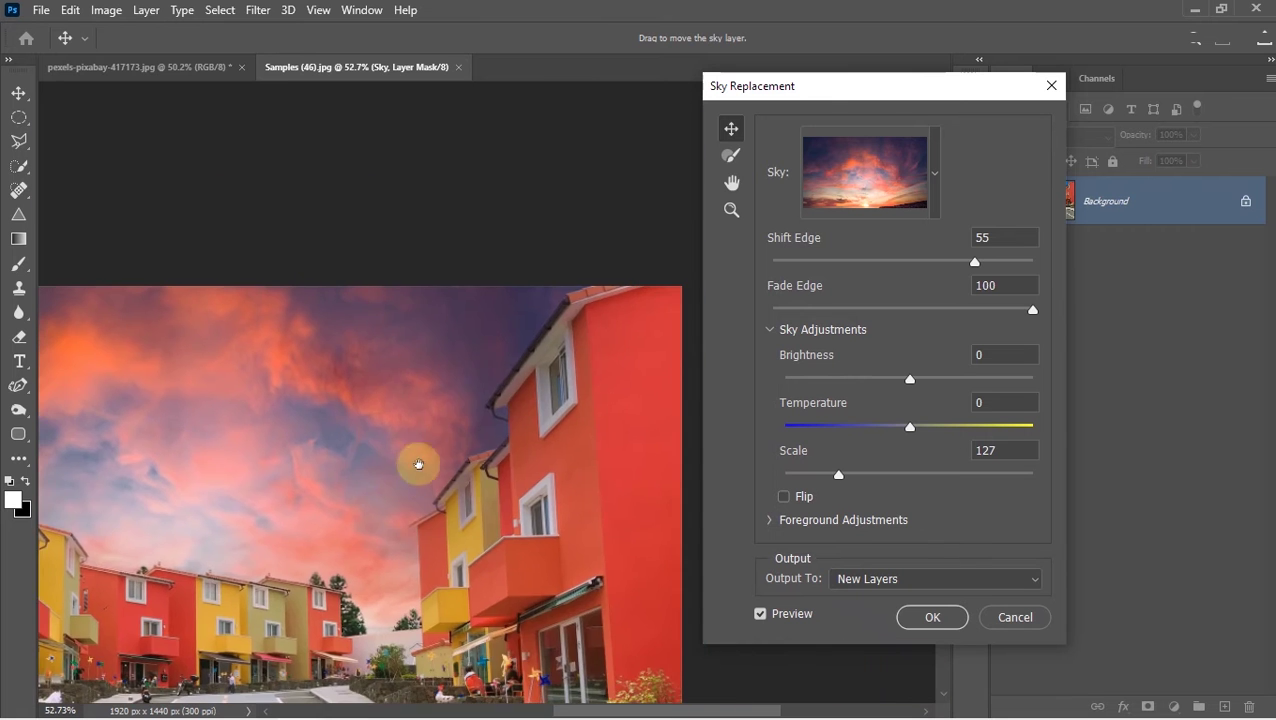
{"action": "left_click_drag", "start_coordinate": [334, 398], "coordinate": [510, 337]}
{"action": "left_click_drag", "start_coordinate": [345, 422], "coordinate": [441, 390]}
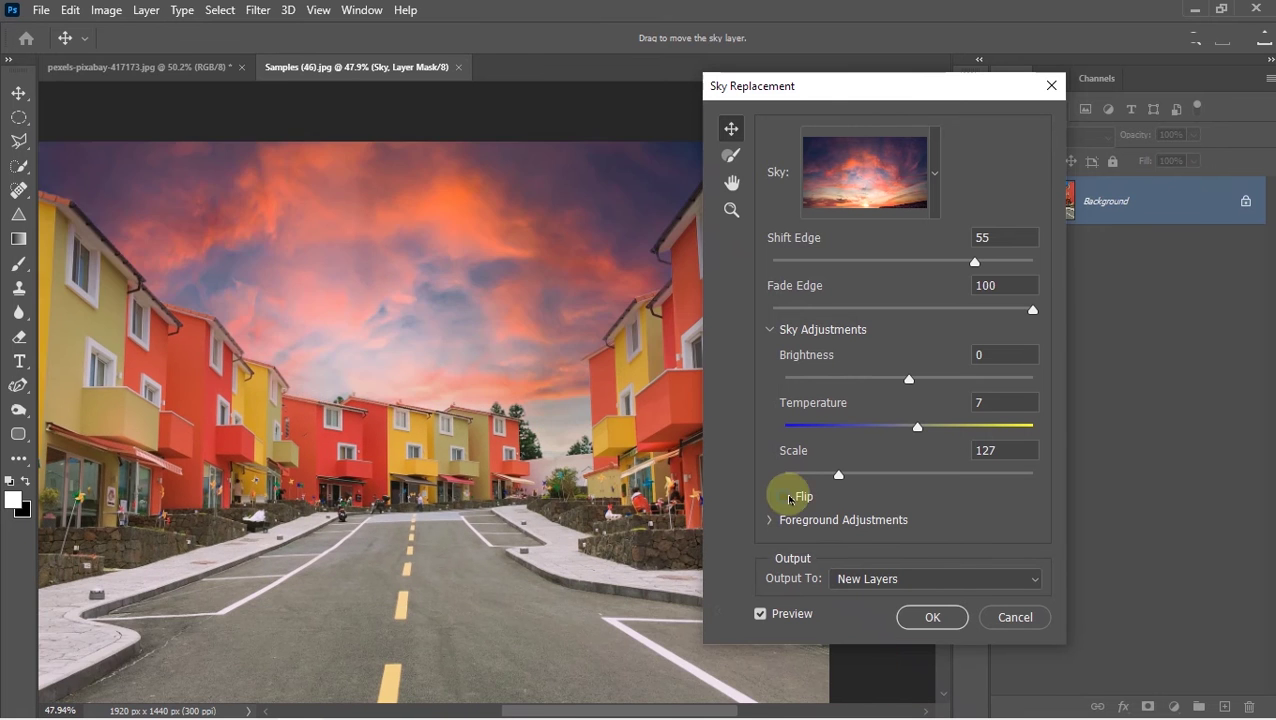
{"action": "left_click", "coordinate": [789, 495]}
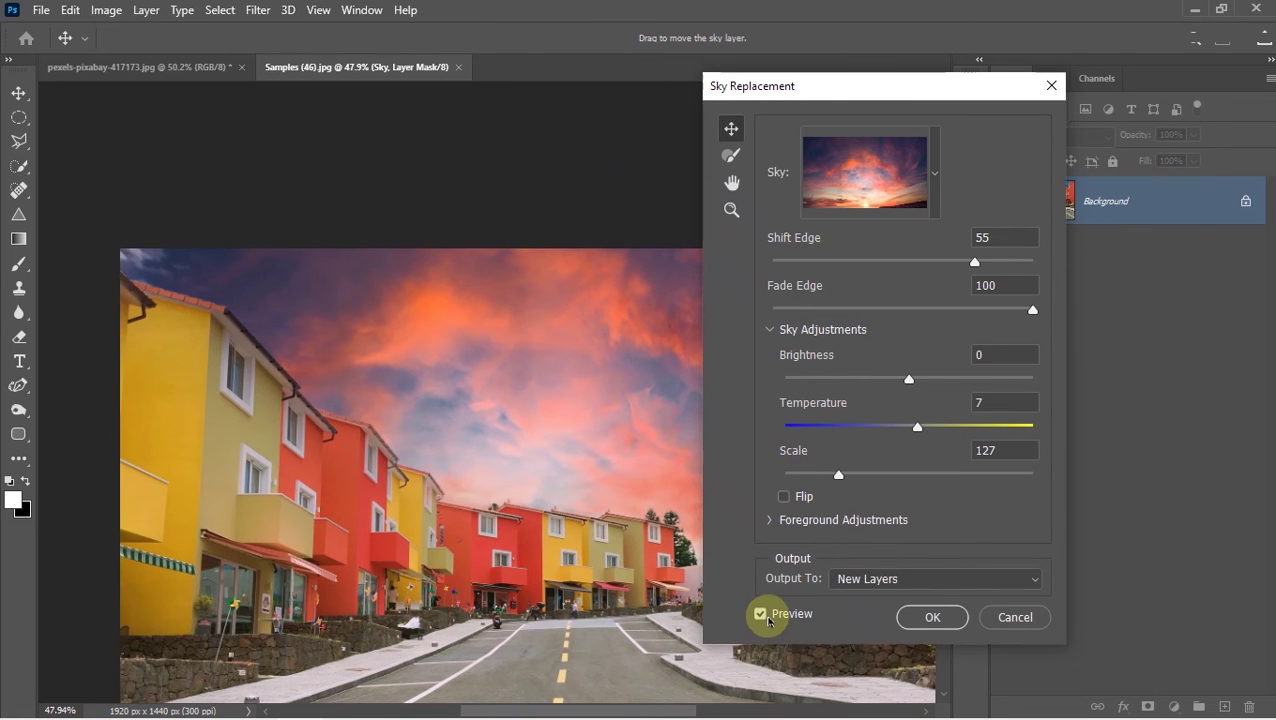
Step: Compare the street photo with and without the replaced sky by switching the preview off and on
{"action": "left_click", "coordinate": [762, 614]}
{"action": "left_click", "coordinate": [762, 614]}
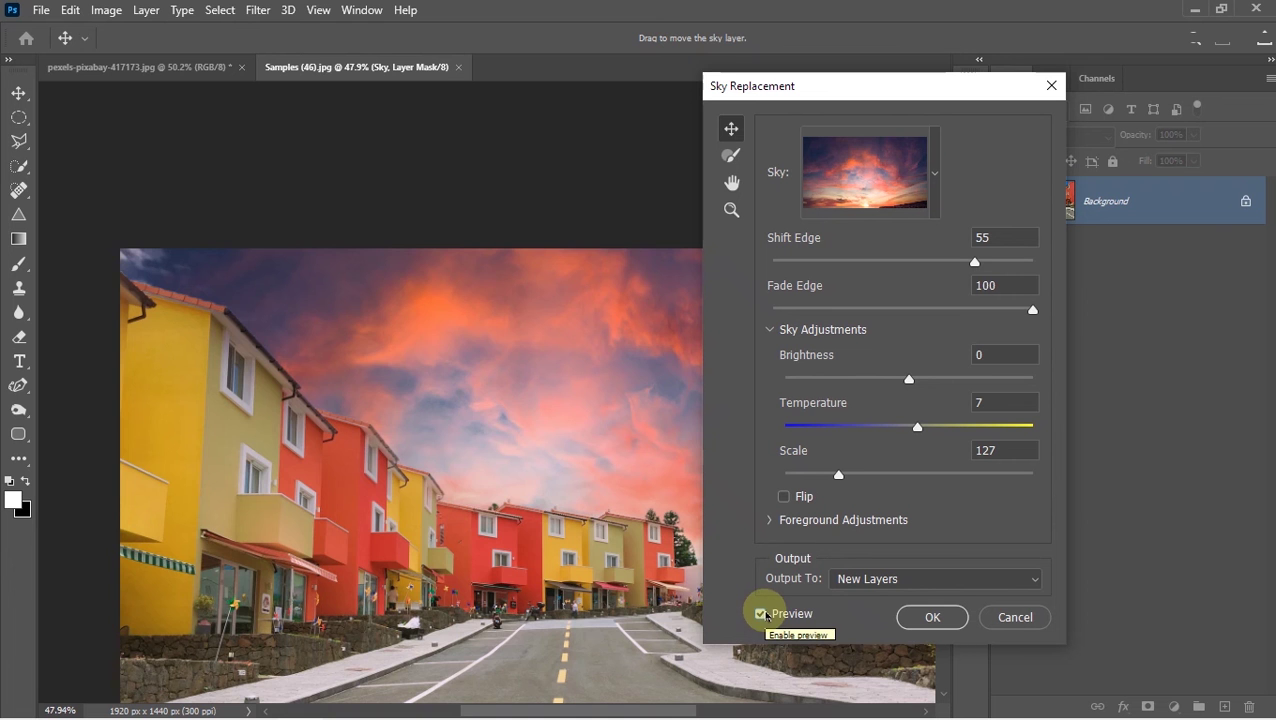
{"action": "left_click", "coordinate": [762, 614]}
{"action": "left_click", "coordinate": [762, 614]}
{"action": "left_click", "coordinate": [762, 614]}
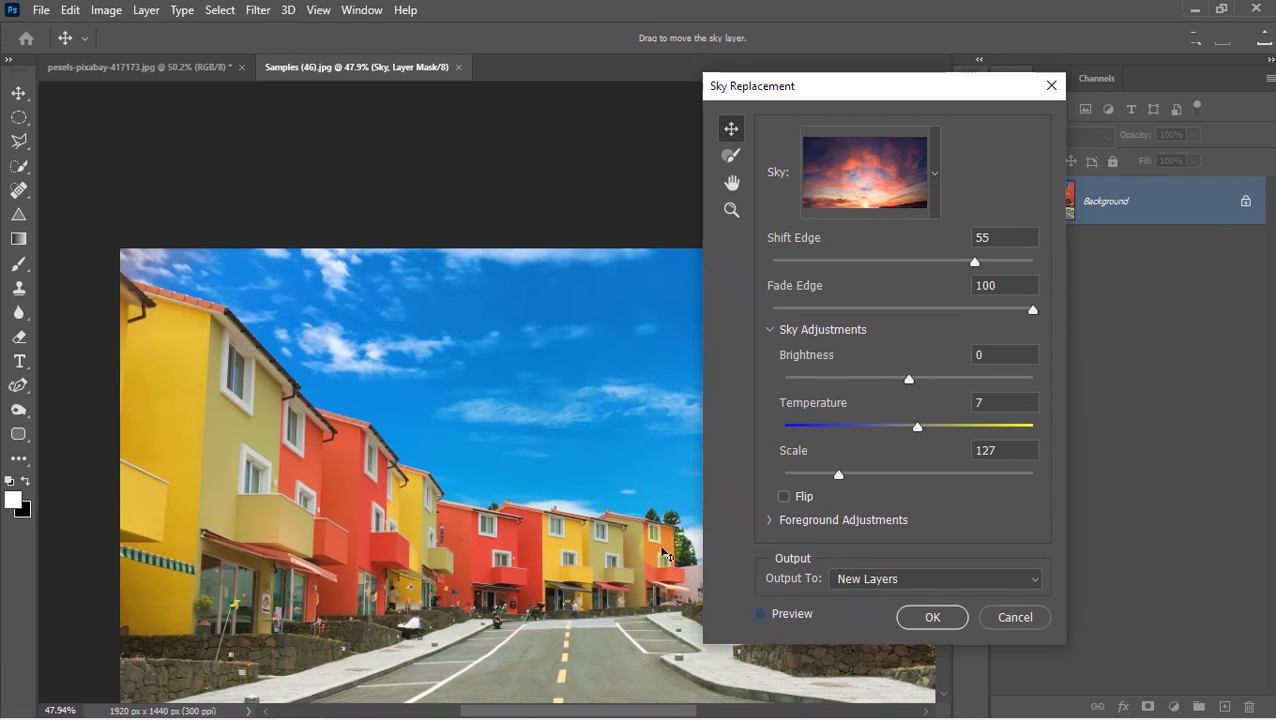
{"action": "scroll", "coordinate": [250, 376], "scroll_direction": "up", "scroll_amount": 5}
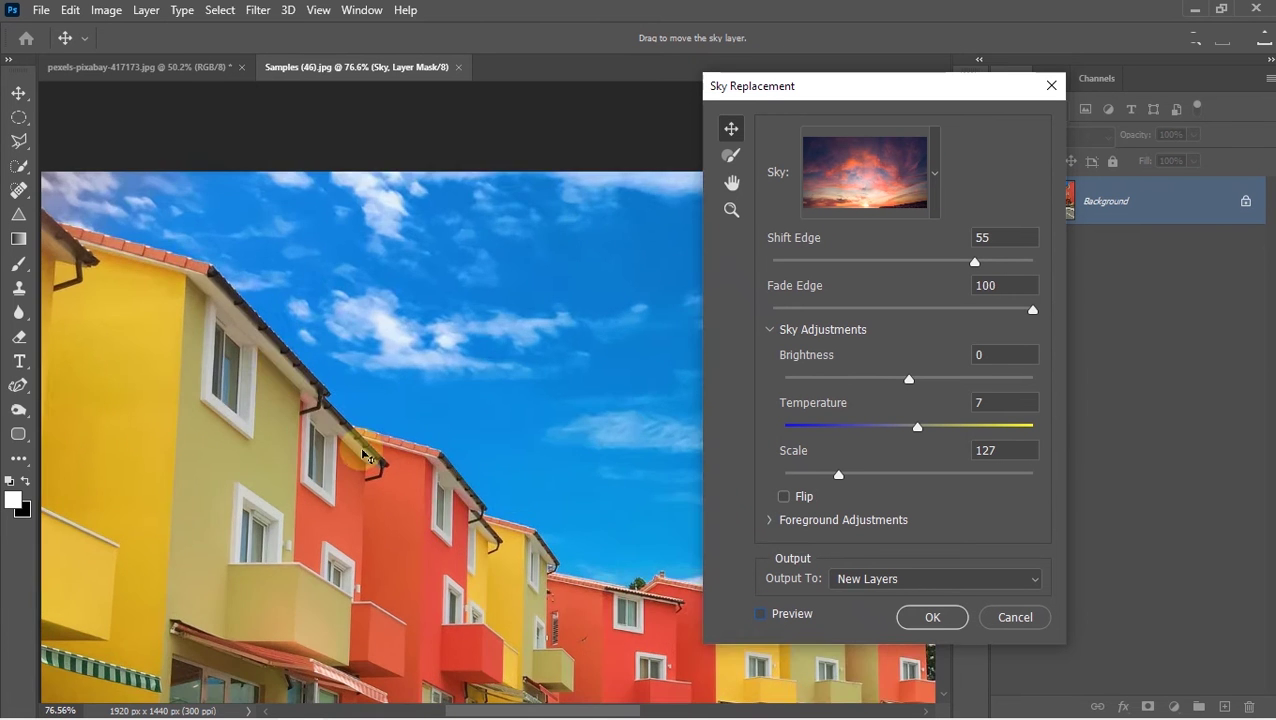
{"action": "key", "text": "p"}
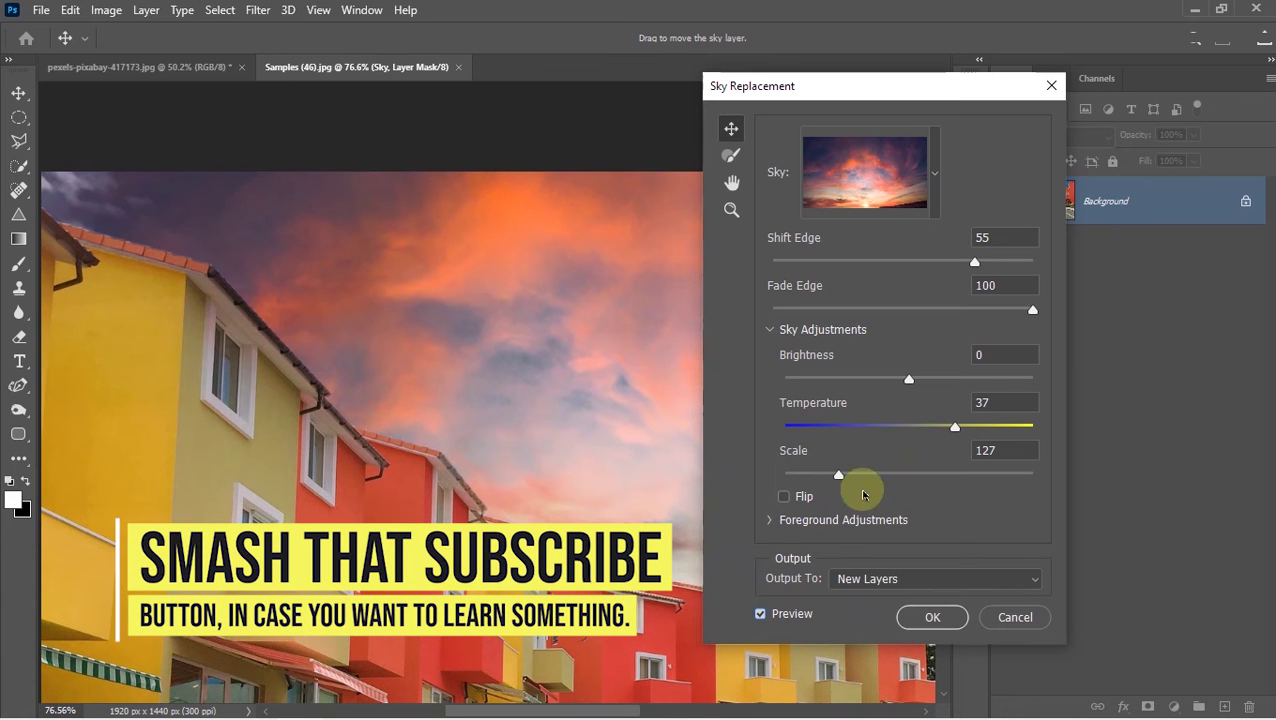
Step: Set the sunset sky's Temperature to 18 and compare the result with the original photo
{"action": "left_click_drag", "start_coordinate": [955, 427], "coordinate": [929, 428]}
{"action": "left_click", "coordinate": [760, 613]}
{"action": "left_click", "coordinate": [760, 613]}
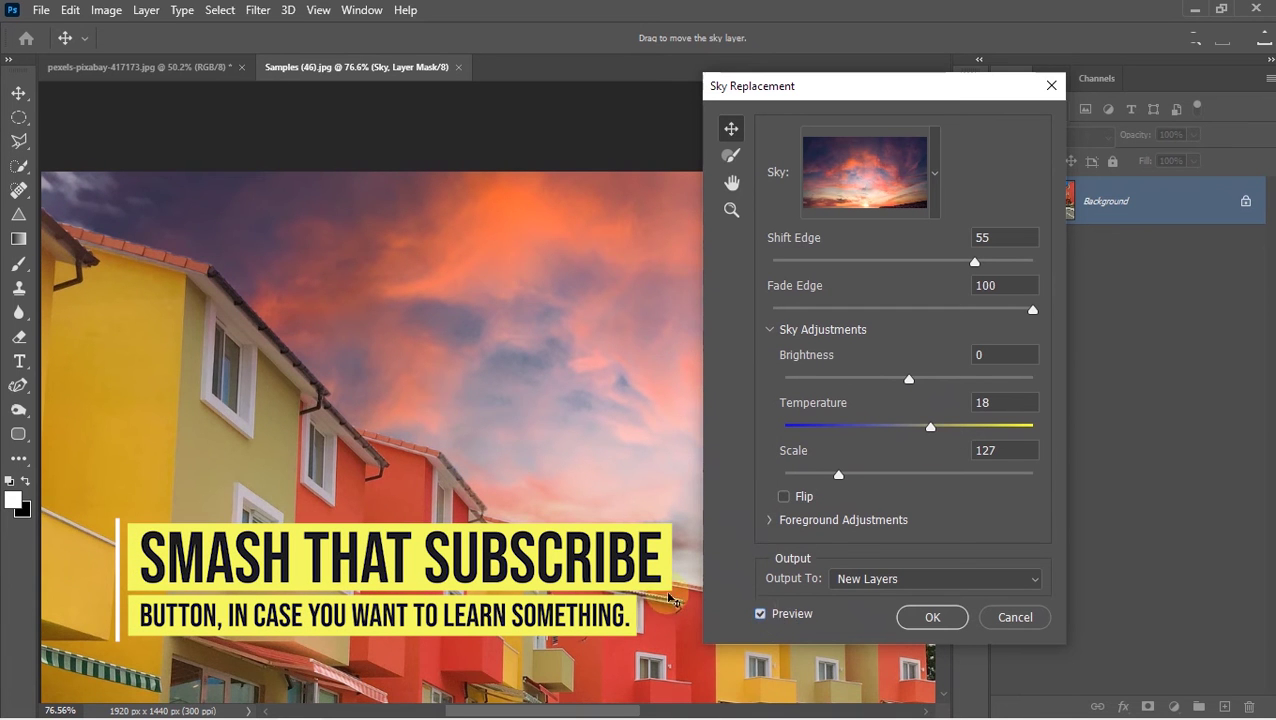
{"action": "left_click", "coordinate": [760, 613]}
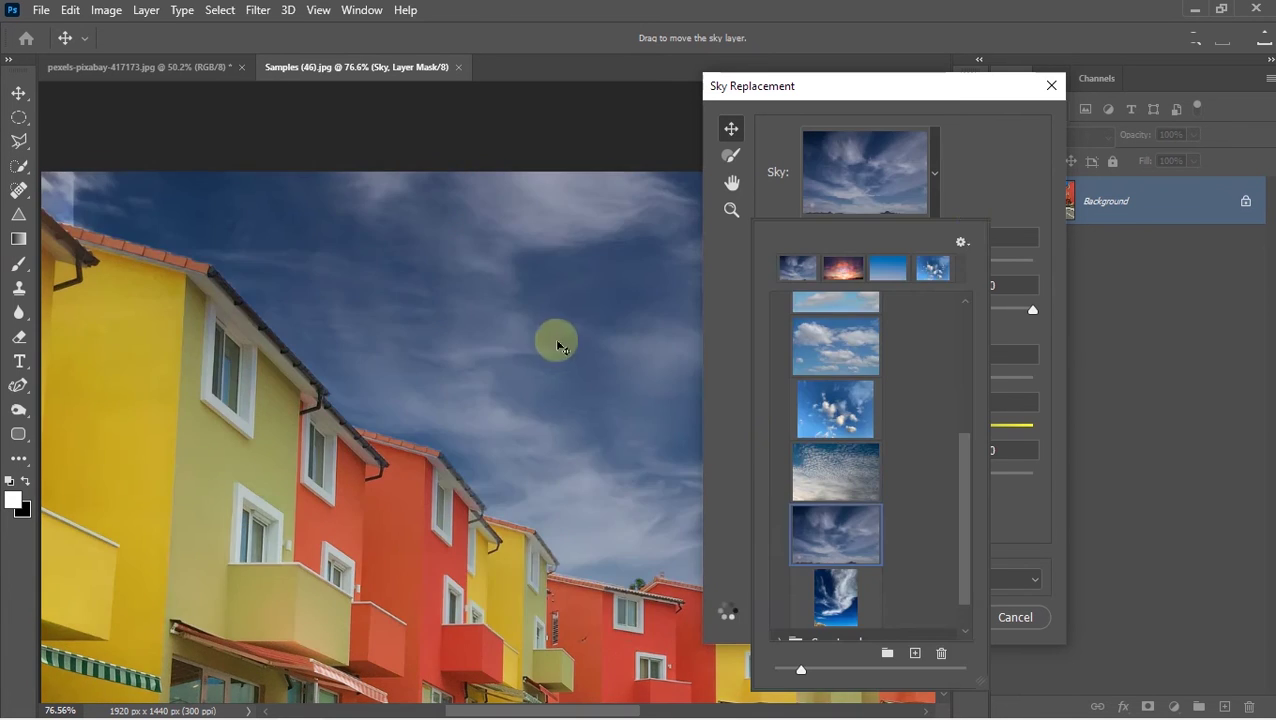
Step: Try a dark blue sky preset with wispy clouds, and choose the preset with golden-orange clouds on a grey-blue sky instead
{"action": "left_click", "coordinate": [996, 197]}
{"action": "left_click", "coordinate": [865, 172]}
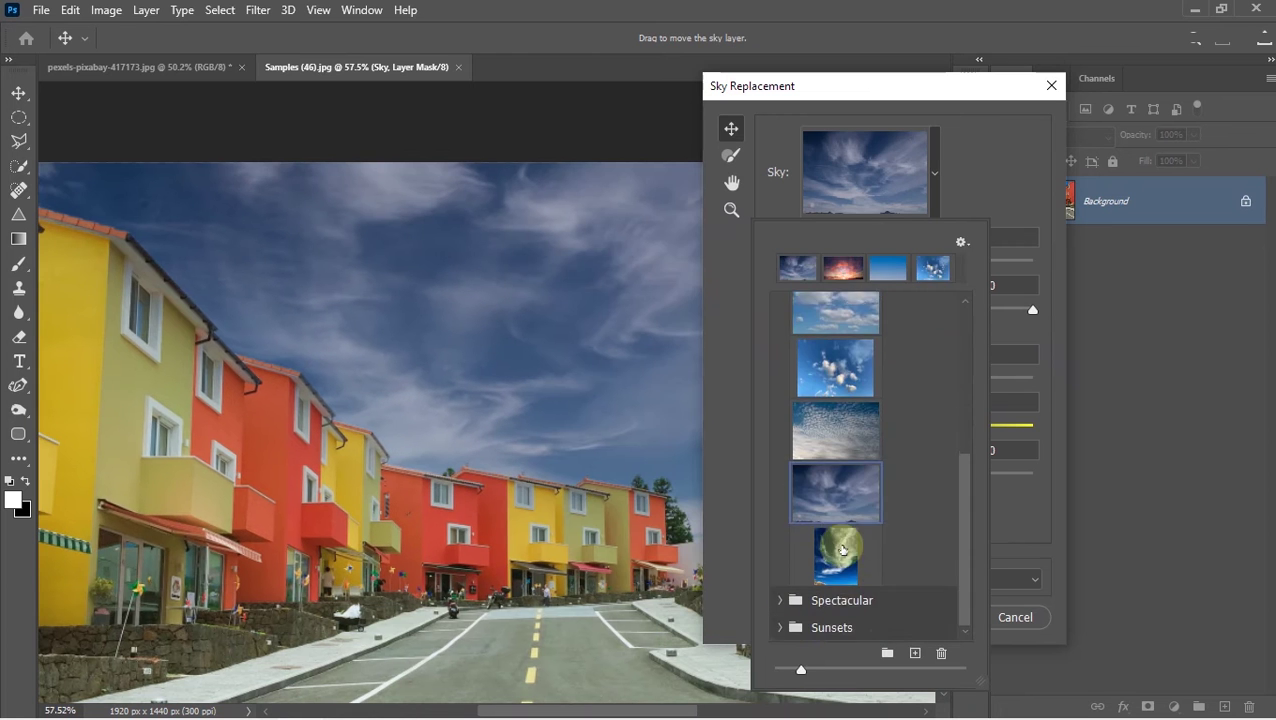
{"action": "scroll", "coordinate": [835, 420], "scroll_direction": "down", "scroll_amount": 5}
{"action": "double_click", "coordinate": [834, 305]}
{"action": "key", "text": "ctrl+0"}
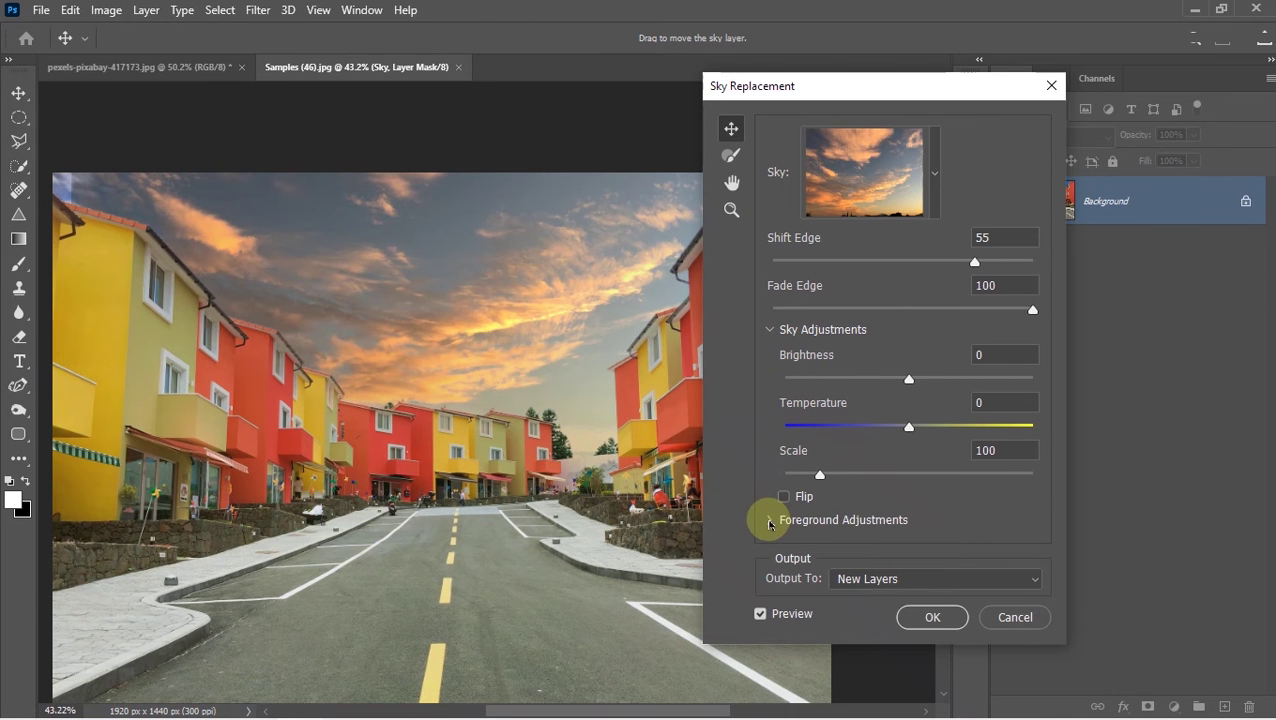
Step: In the foreground adjustments, set Lighting Mode to Screen, Lighting Adjustment to 20 and Color Adjustment to 47
{"action": "left_click", "coordinate": [769, 521]}
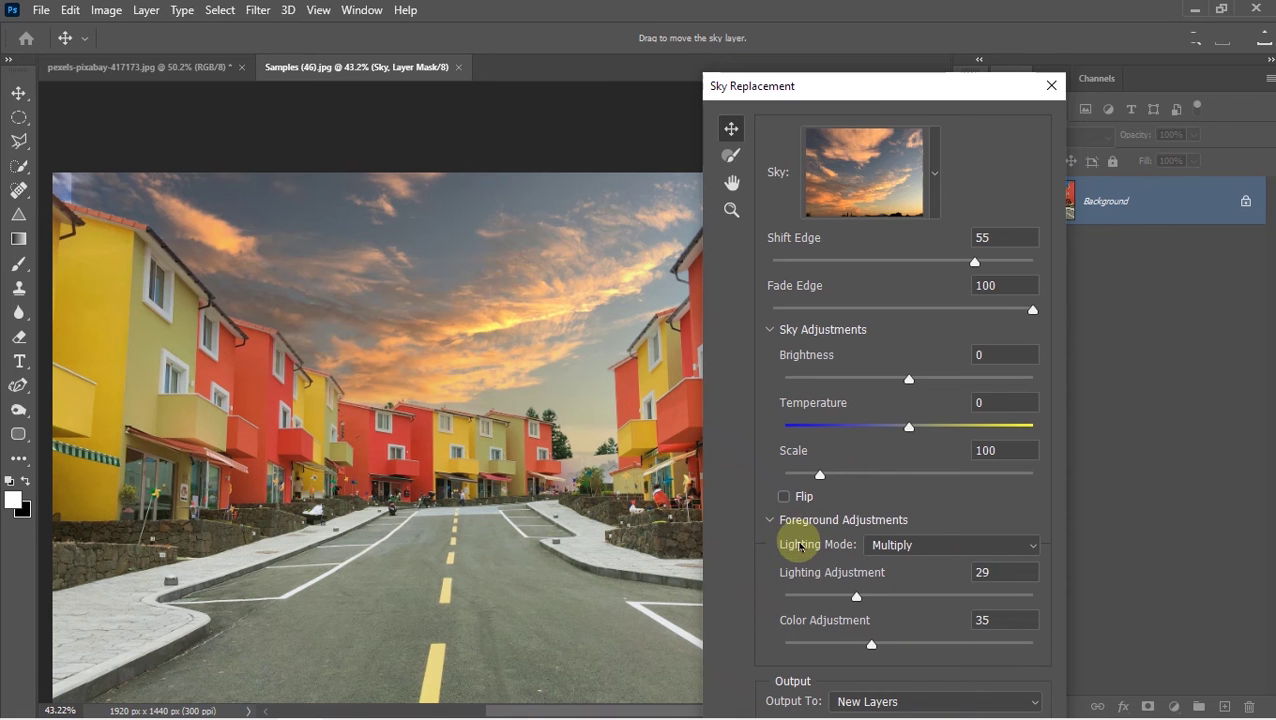
{"action": "scroll", "coordinate": [862, 495], "scroll_direction": "down", "scroll_amount": 1}
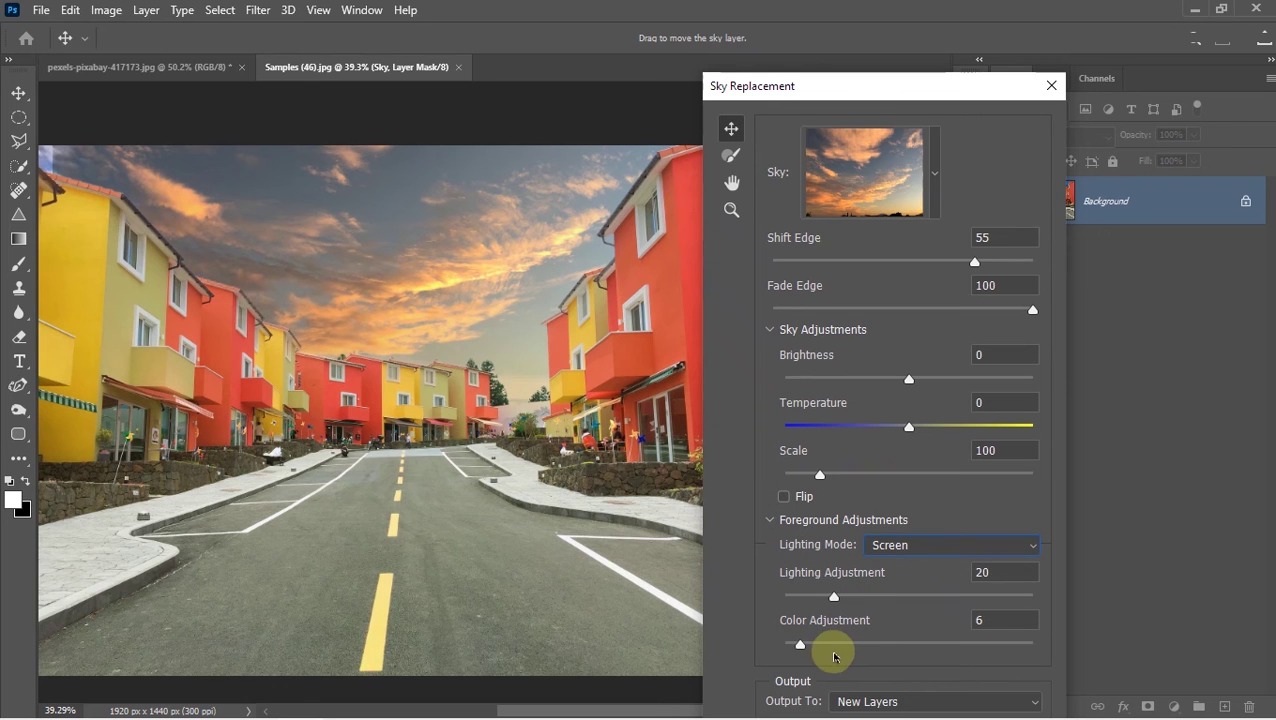
{"action": "left_click_drag", "start_coordinate": [832, 650], "coordinate": [1042, 646]}
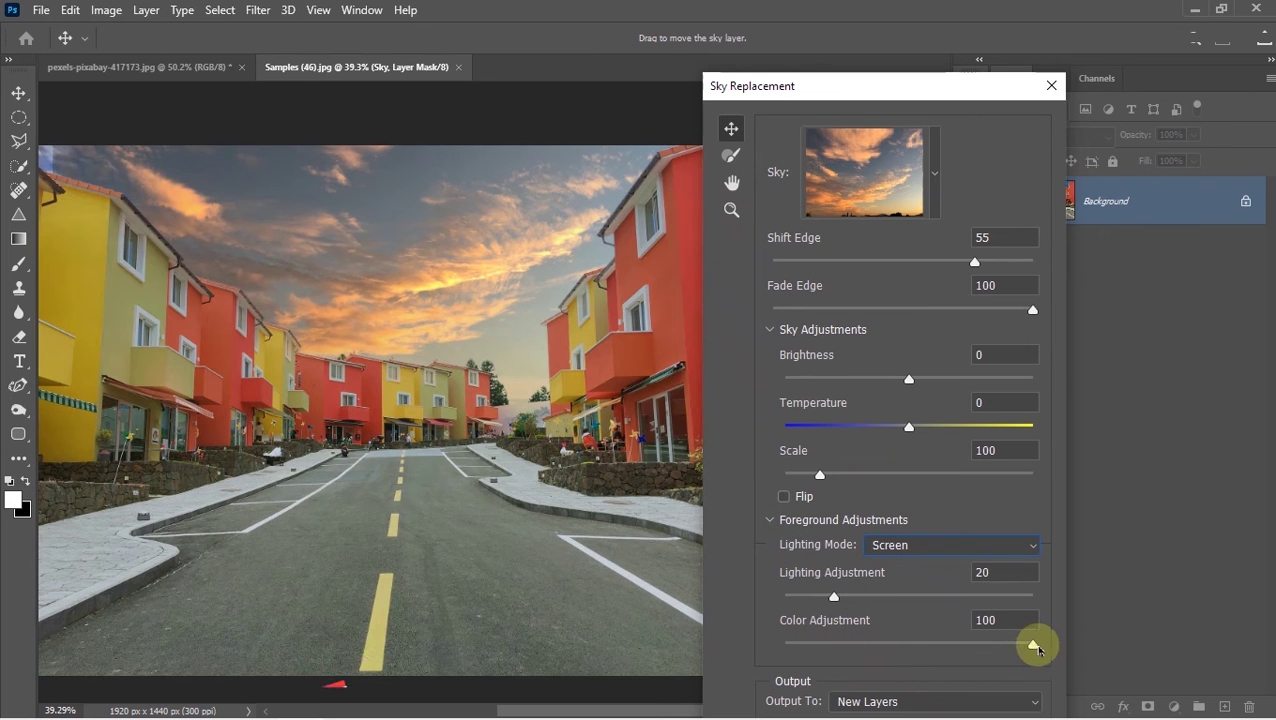
{"action": "left_click_drag", "start_coordinate": [954, 646], "coordinate": [856, 646]}
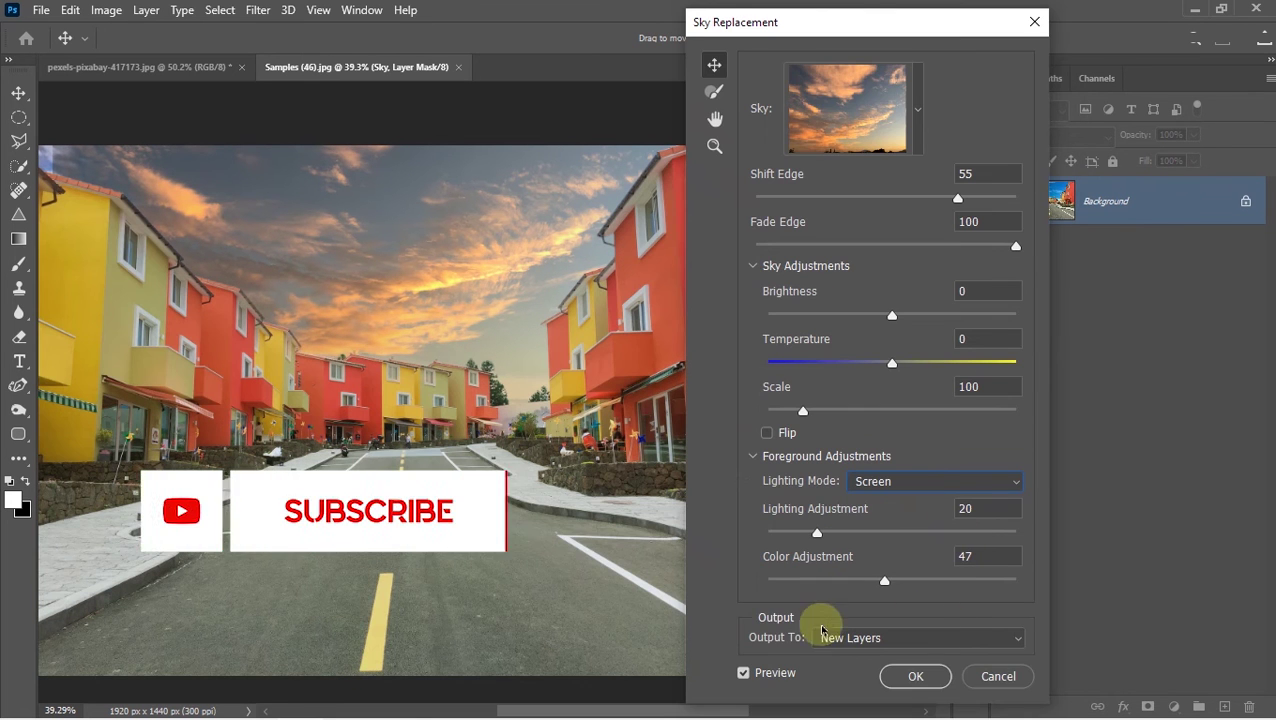
Step: Output the street photo's sky replacement to new layers and apply it
{"action": "left_click", "coordinate": [908, 639]}
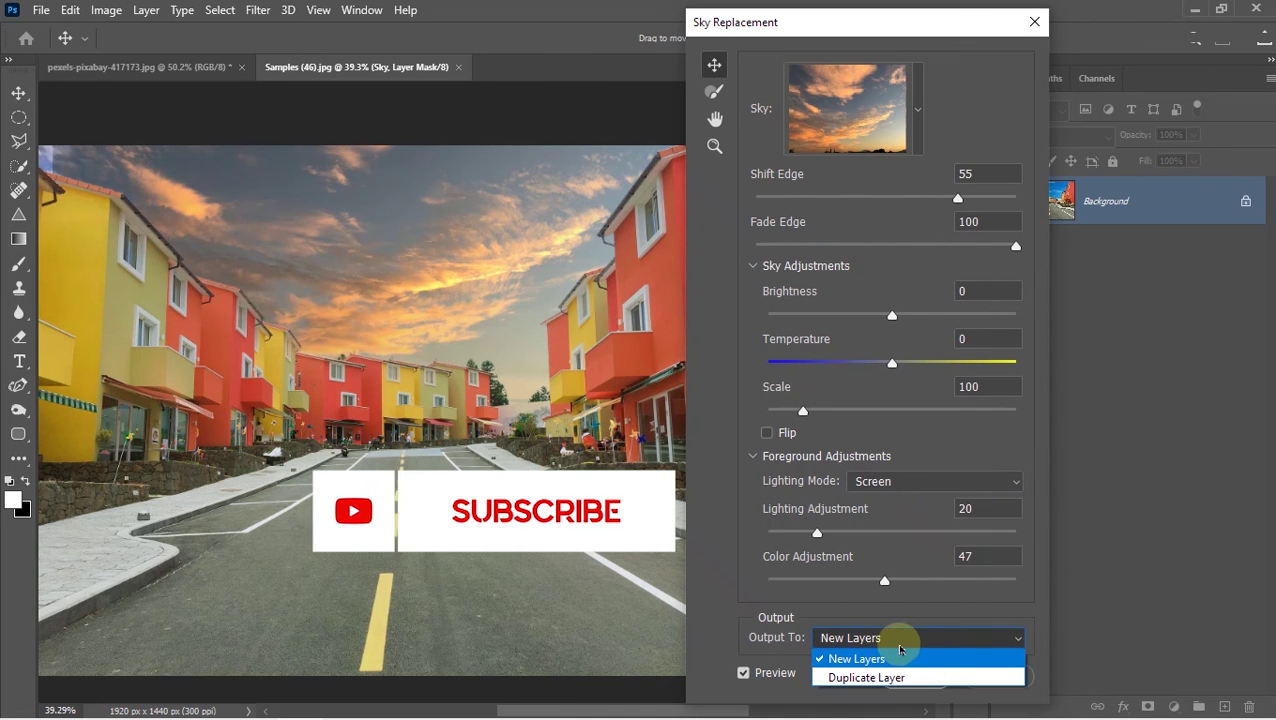
{"action": "left_click", "coordinate": [857, 661]}
{"action": "left_click", "coordinate": [917, 679]}
{"action": "left_click", "coordinate": [916, 677]}
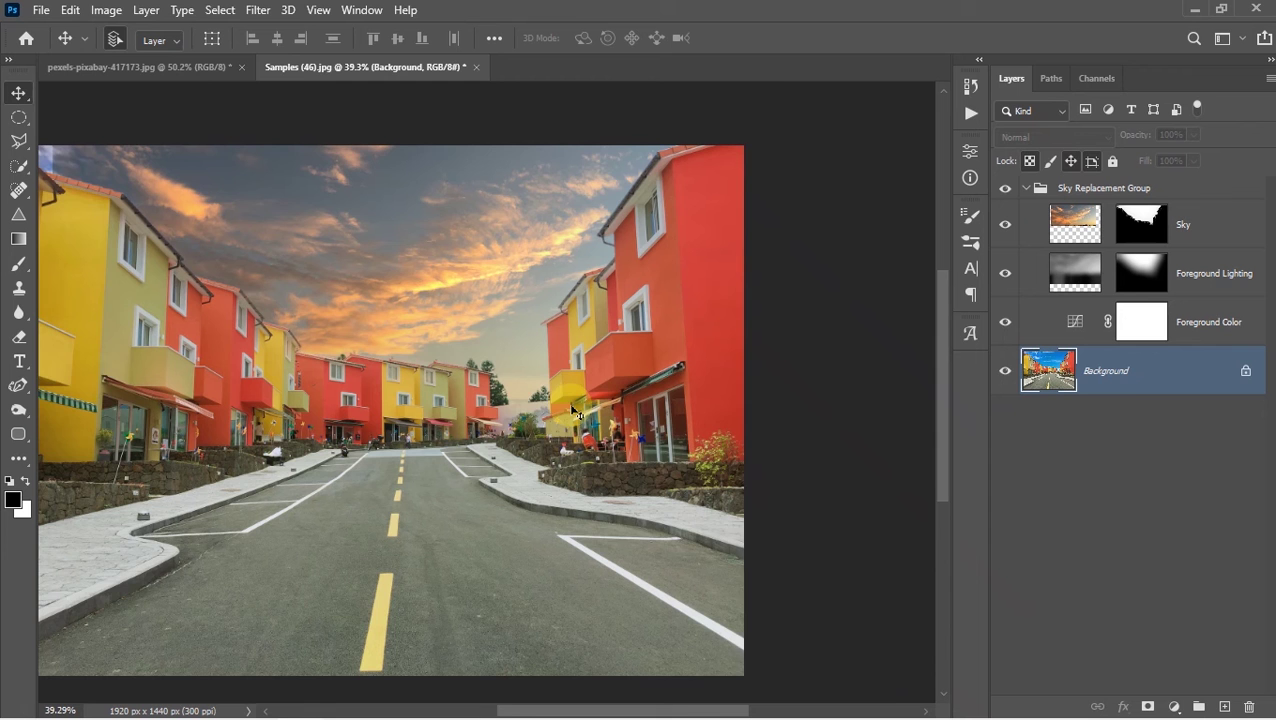
Step: Examine the street photo's result and the layers inside its Sky Replacement Group
{"action": "scroll", "coordinate": [555, 410], "scroll_direction": "up", "scroll_amount": 2}
{"action": "left_click_drag", "start_coordinate": [528, 408], "coordinate": [664, 408]}
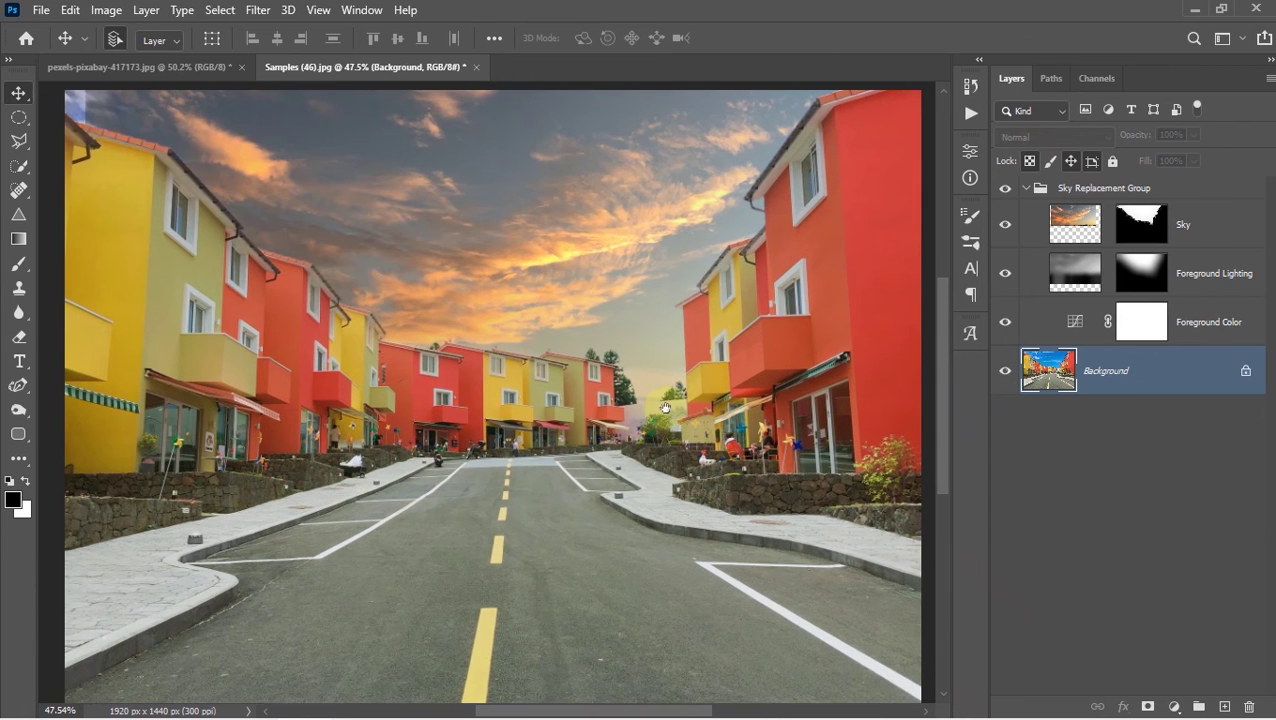
{"action": "scroll", "coordinate": [595, 235], "scroll_direction": "down", "scroll_amount": 1}
{"action": "left_click", "coordinate": [1104, 188]}
{"action": "left_click", "coordinate": [1006, 227]}
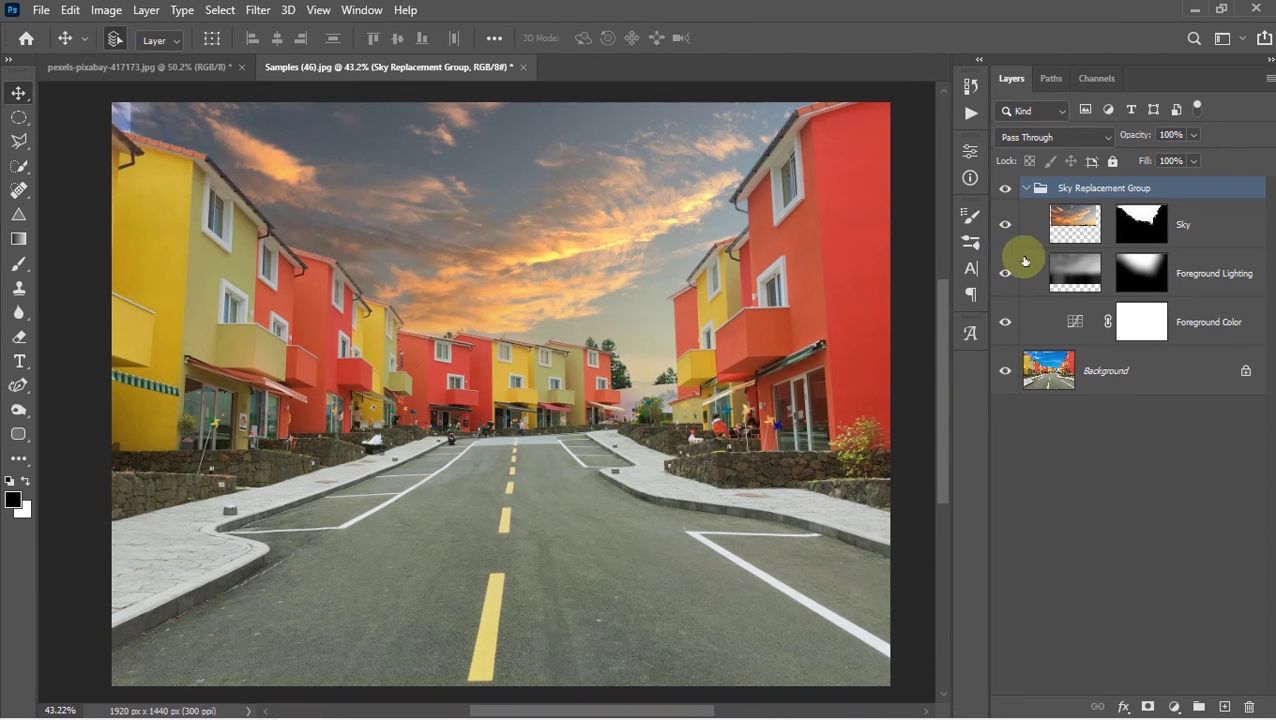
{"action": "left_click", "coordinate": [1183, 311]}
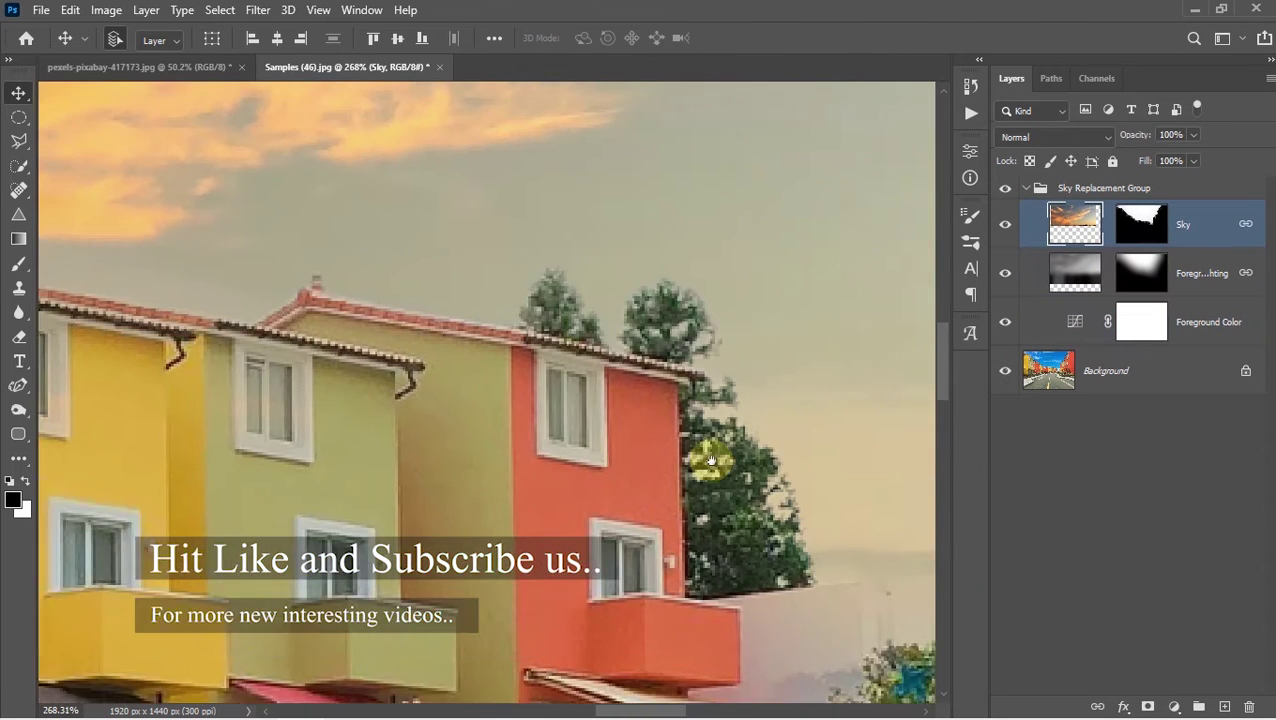
Step: Inspect the replaced sky's edges up close along the rooftops and trees
{"action": "left_click_drag", "start_coordinate": [712, 456], "coordinate": [827, 499]}
{"action": "left_click_drag", "start_coordinate": [439, 427], "coordinate": [639, 588]}
{"action": "scroll", "coordinate": [700, 588], "scroll_direction": "down", "scroll_amount": 4}
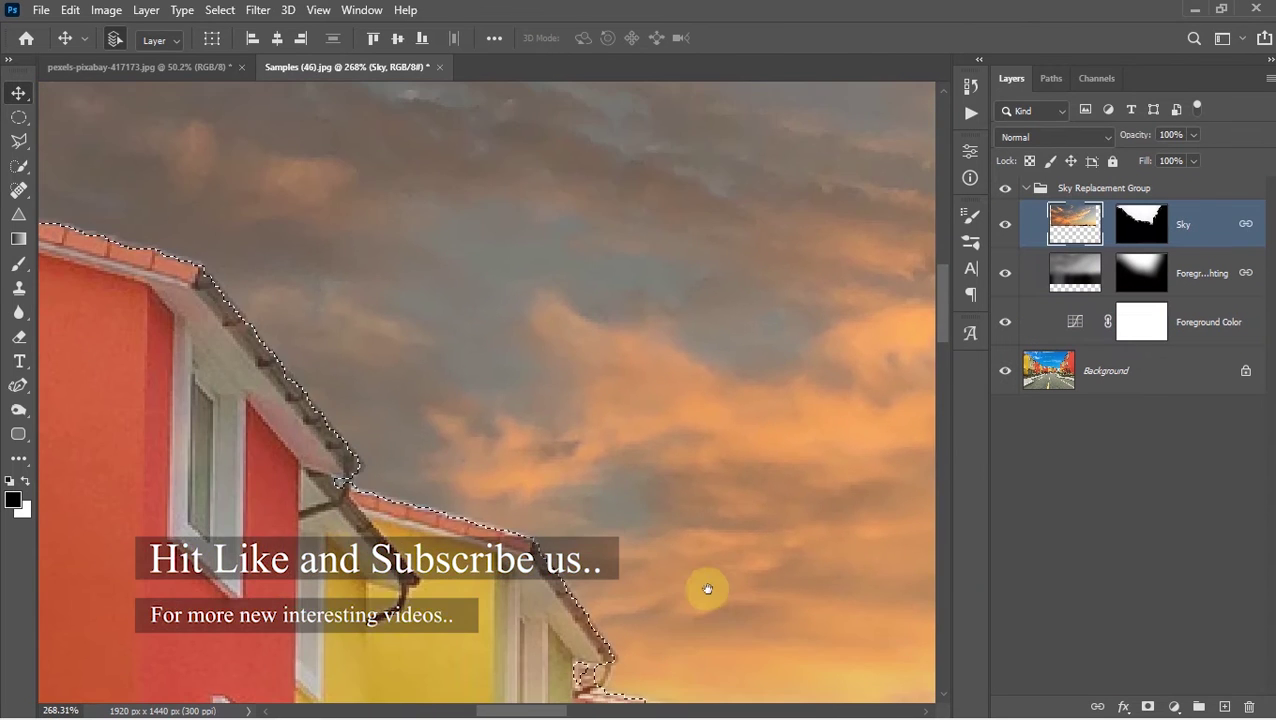
{"action": "scroll", "coordinate": [697, 588], "scroll_direction": "down", "scroll_amount": 2}
{"action": "scroll", "coordinate": [697, 588], "scroll_direction": "down", "scroll_amount": 4}
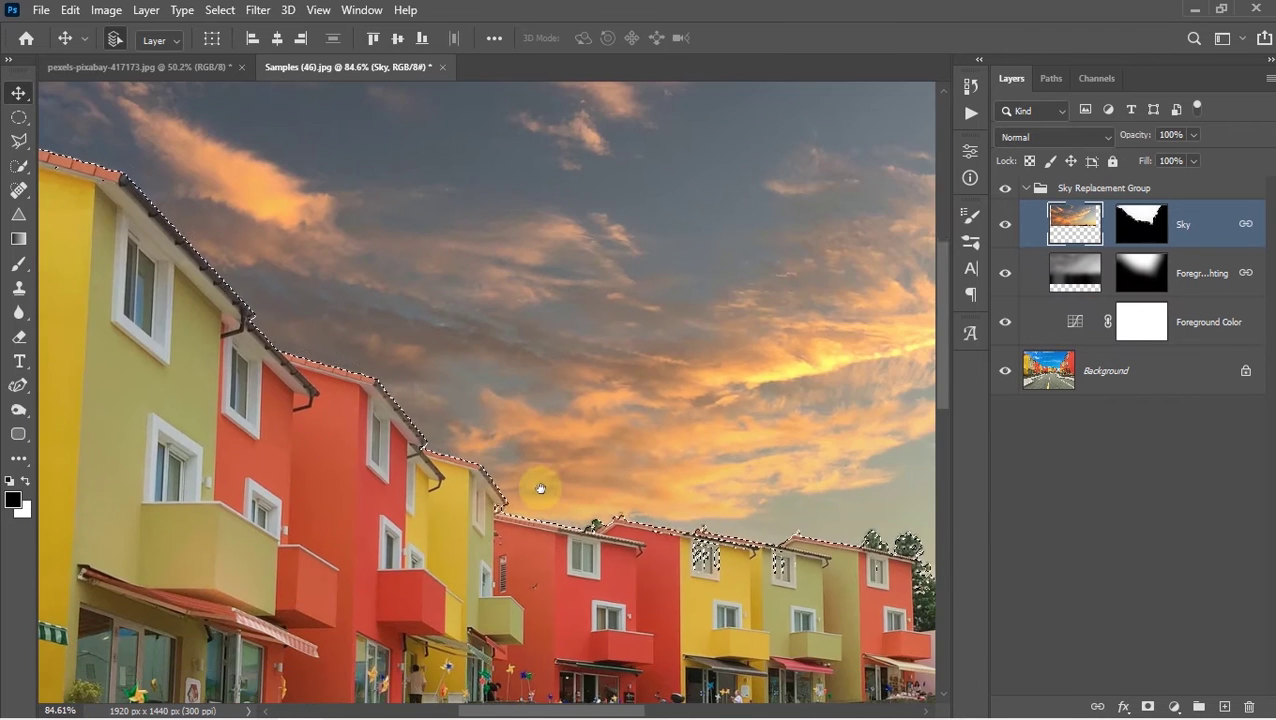
{"action": "scroll", "coordinate": [706, 498], "scroll_direction": "up", "scroll_amount": 1}
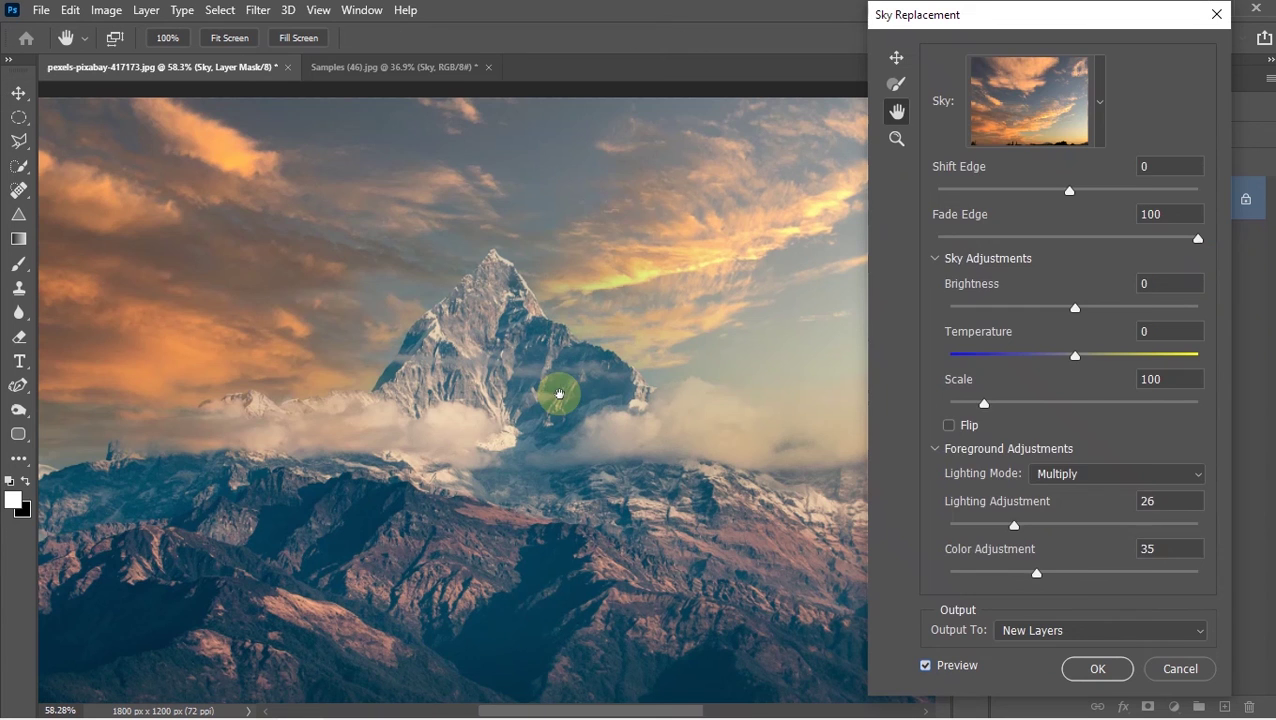
Step: Choose the red and pink sunset preset as the mountain photo's sky and apply the replacement to new layers
{"action": "left_click", "coordinate": [1040, 140]}
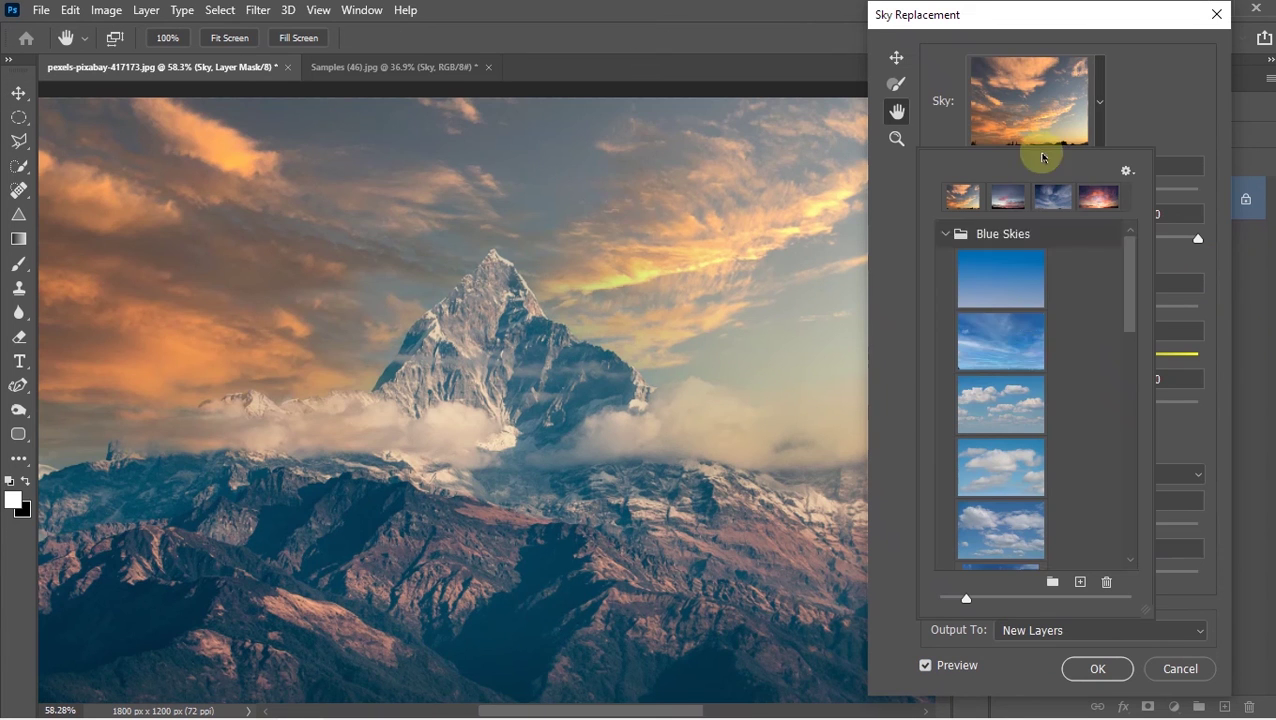
{"action": "scroll", "coordinate": [1105, 290], "scroll_direction": "down", "scroll_amount": 5}
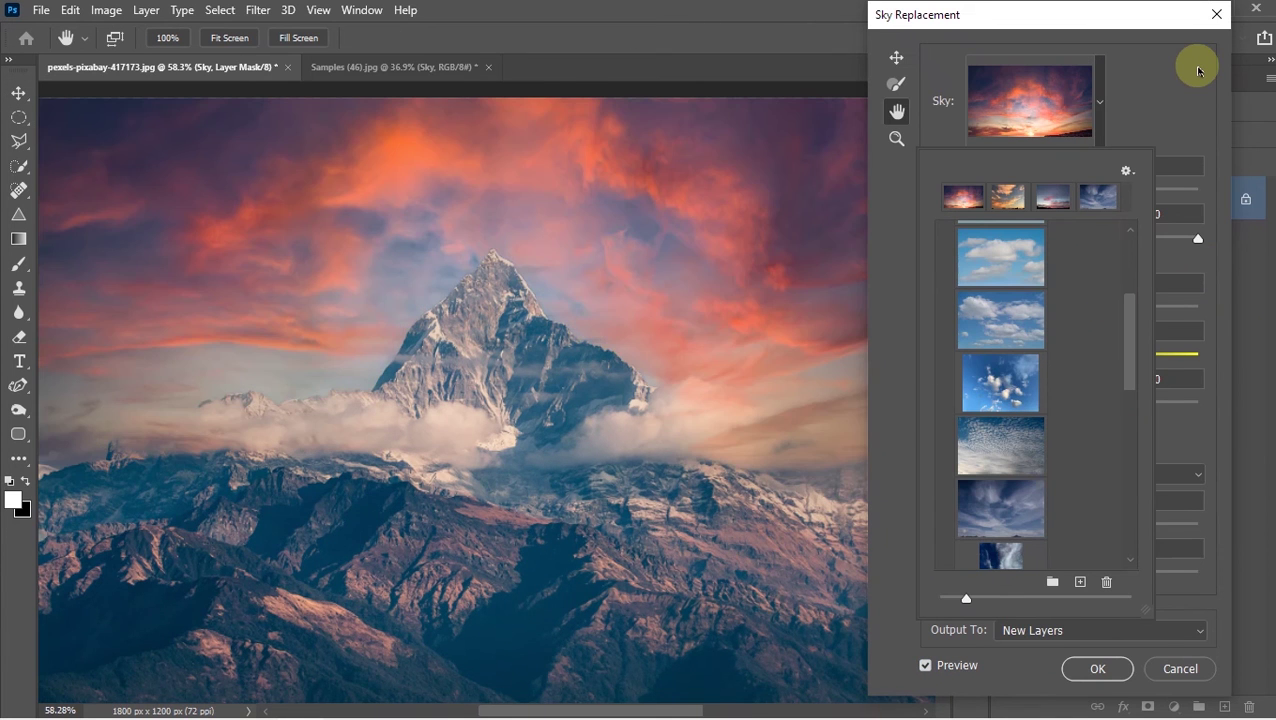
{"action": "scroll", "coordinate": [702, 294], "scroll_direction": "down", "scroll_amount": 2}
{"action": "left_click", "coordinate": [1083, 680]}
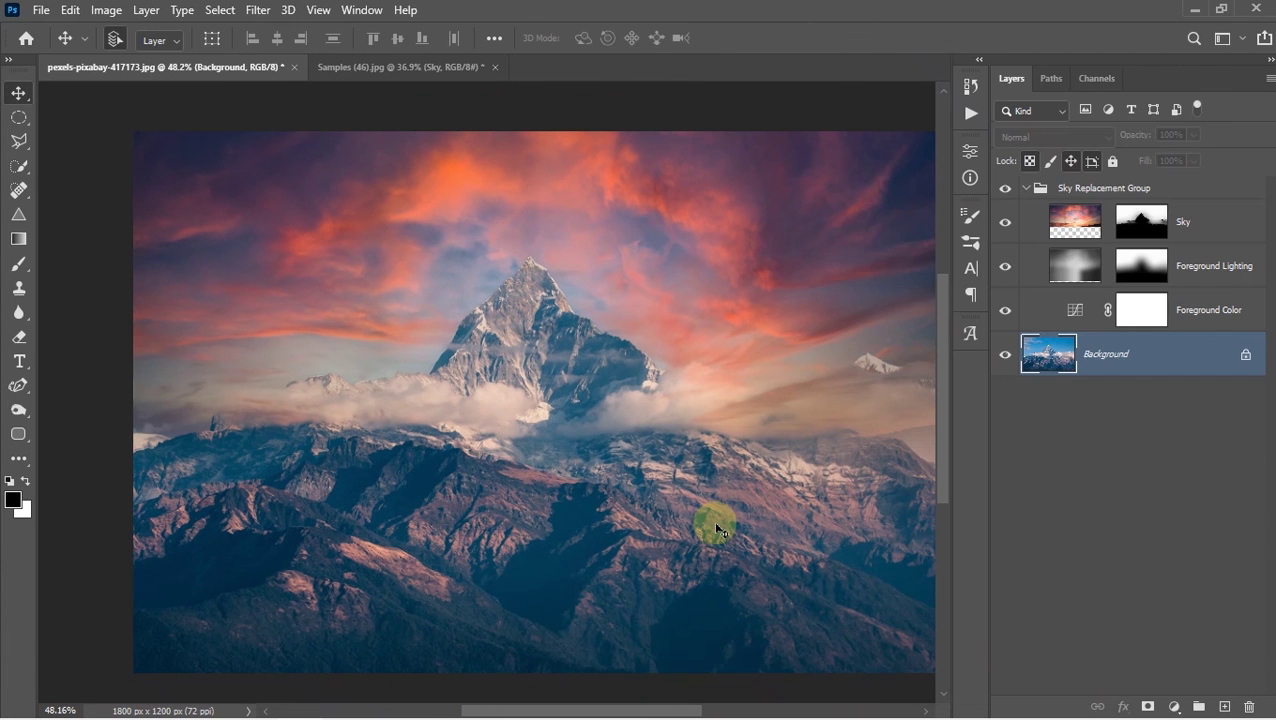
Step: On the mountain photo's Sky layer mask, blend the clouds above the left ridge with a white brush at 17% opacity and 70% flow
{"action": "left_click", "coordinate": [1150, 222]}
{"action": "scroll", "coordinate": [280, 400], "scroll_direction": "up", "scroll_amount": 5}
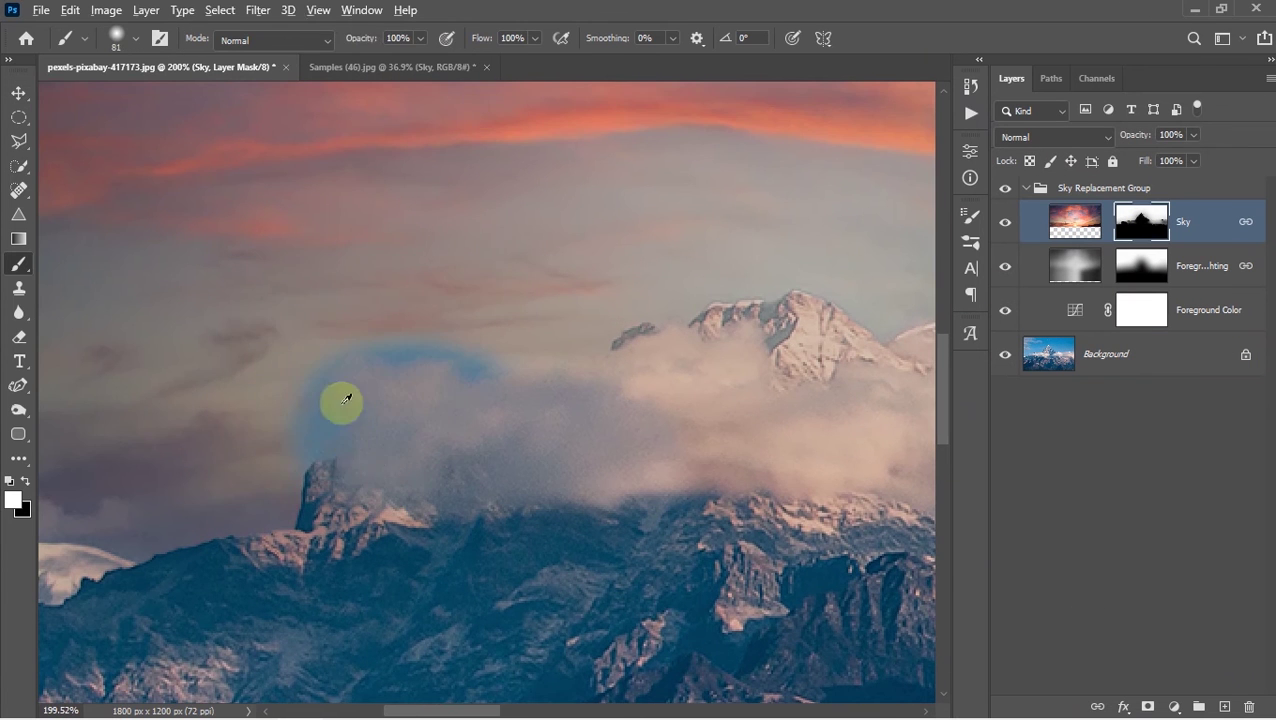
{"action": "left_click_drag", "start_coordinate": [360, 39], "coordinate": [279, 50]}
{"action": "mouse_move", "coordinate": [249, 373]}
{"action": "left_mouse_down"}
{"action": "mouse_move", "coordinate": [305, 350]}
{"action": "mouse_move", "coordinate": [313, 308]}
{"action": "mouse_move", "coordinate": [217, 383]}
{"action": "mouse_move", "coordinate": [395, 334]}
{"action": "mouse_move", "coordinate": [231, 396]}
{"action": "left_mouse_up"}
{"action": "left_click_drag", "start_coordinate": [336, 333], "coordinate": [384, 342]}
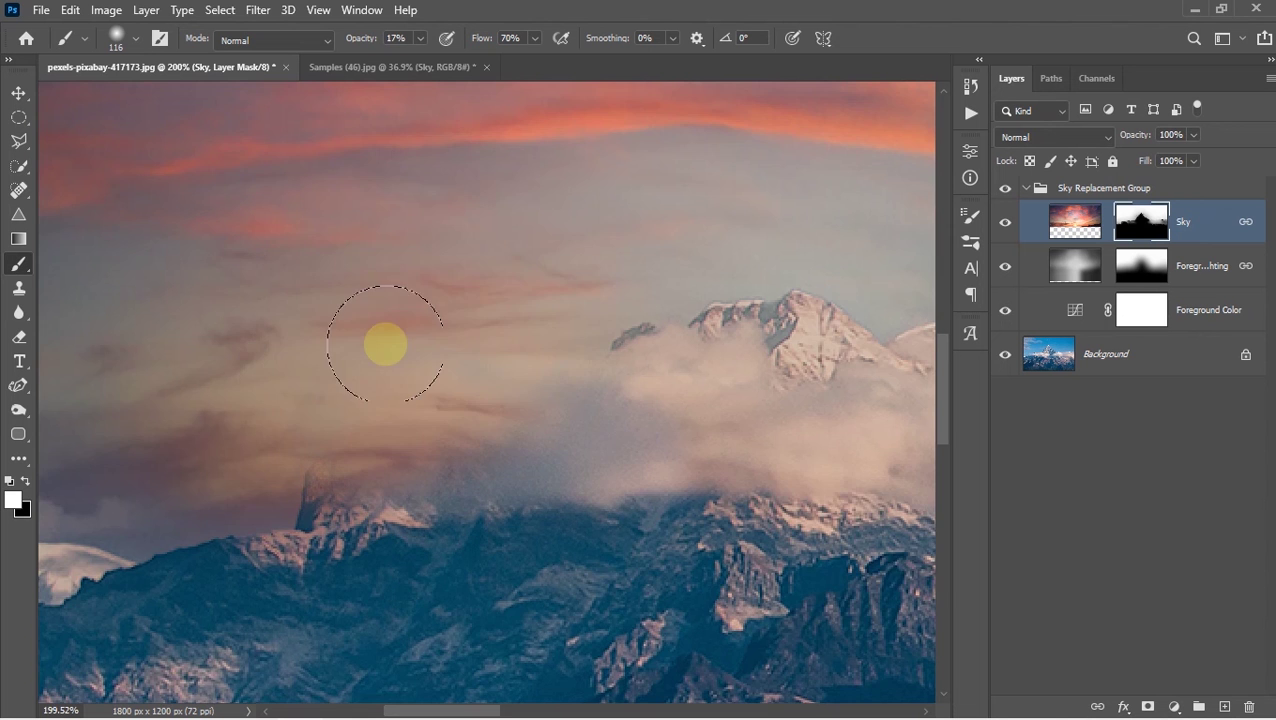
{"action": "scroll", "coordinate": [416, 396], "scroll_direction": "down", "scroll_amount": 3}
{"action": "mouse_move", "coordinate": [453, 368]}
{"action": "left_mouse_down"}
{"action": "mouse_move", "coordinate": [432, 336]}
{"action": "mouse_move", "coordinate": [508, 460]}
{"action": "left_mouse_up"}
Step: Refine the Sky mask with black along the ridge and cloud bank beside the mountain peak
{"action": "key", "text": "x"}
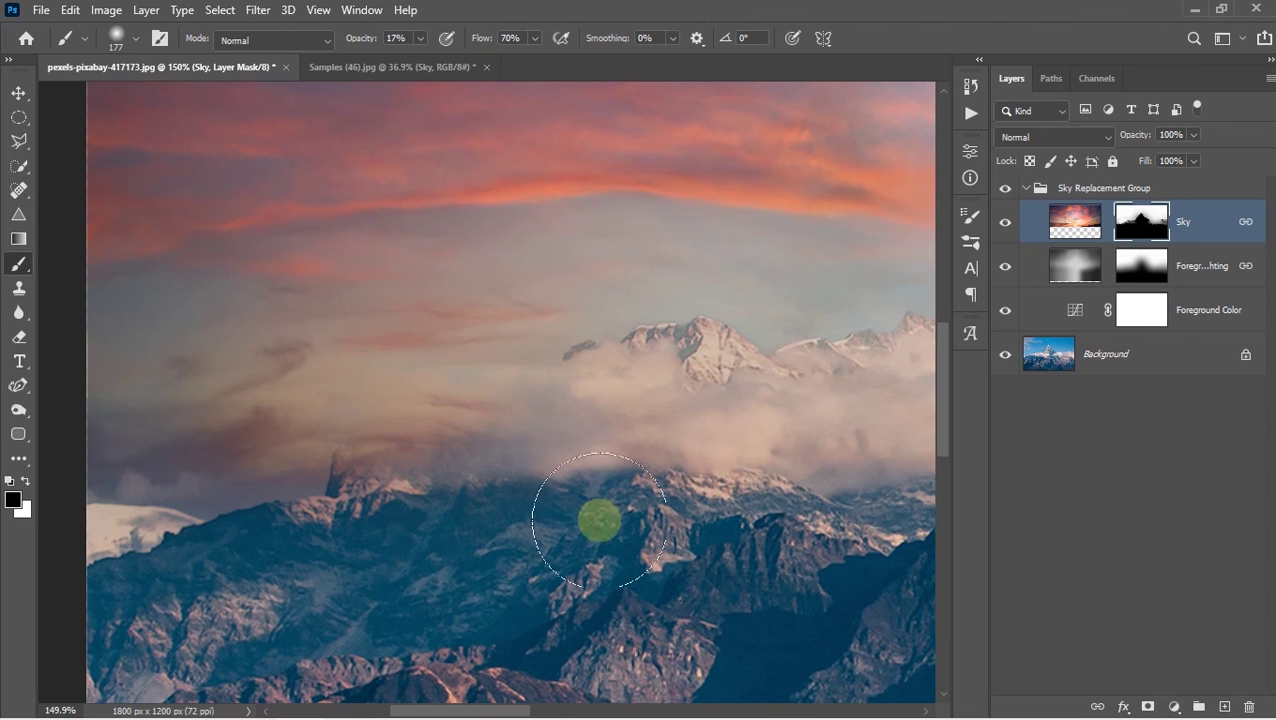
{"action": "left_click_drag", "start_coordinate": [746, 478], "coordinate": [538, 520]}
{"action": "key", "text": "bracketleft"}
{"action": "key", "text": "bracketleft"}
{"action": "scroll", "coordinate": [551, 517], "scroll_direction": "down", "scroll_amount": 3}
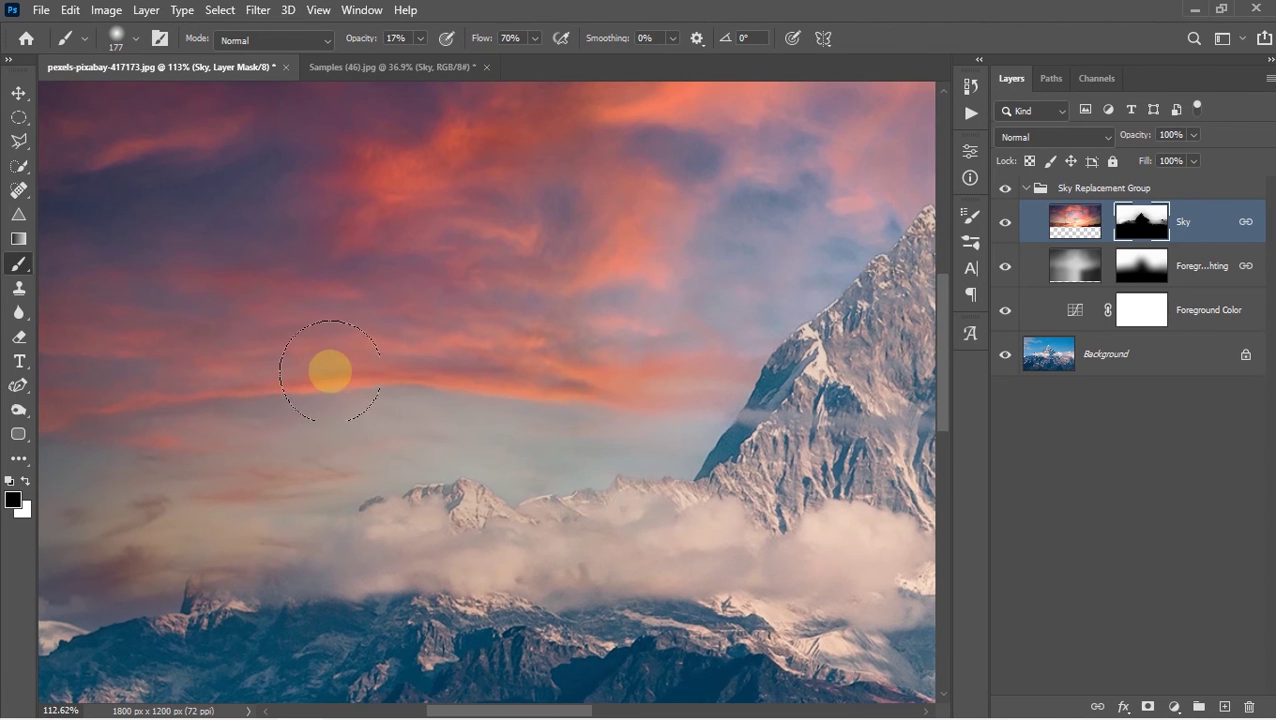
Step: Paint white on the Sky mask to blend the sunset sky into the clouds around the peak, and check the whole picture
{"action": "key", "text": "x"}
{"action": "key", "text": "bracketright"}
{"action": "left_click_drag", "start_coordinate": [603, 422], "coordinate": [316, 510]}
{"action": "scroll", "coordinate": [316, 510], "scroll_direction": "down", "scroll_amount": 2}
{"action": "mouse_move", "coordinate": [868, 566]}
{"action": "left_mouse_down"}
{"action": "mouse_move", "coordinate": [593, 486]}
{"action": "mouse_move", "coordinate": [434, 400]}
{"action": "left_mouse_up"}
{"action": "scroll", "coordinate": [463, 253], "scroll_direction": "up", "scroll_amount": 2}
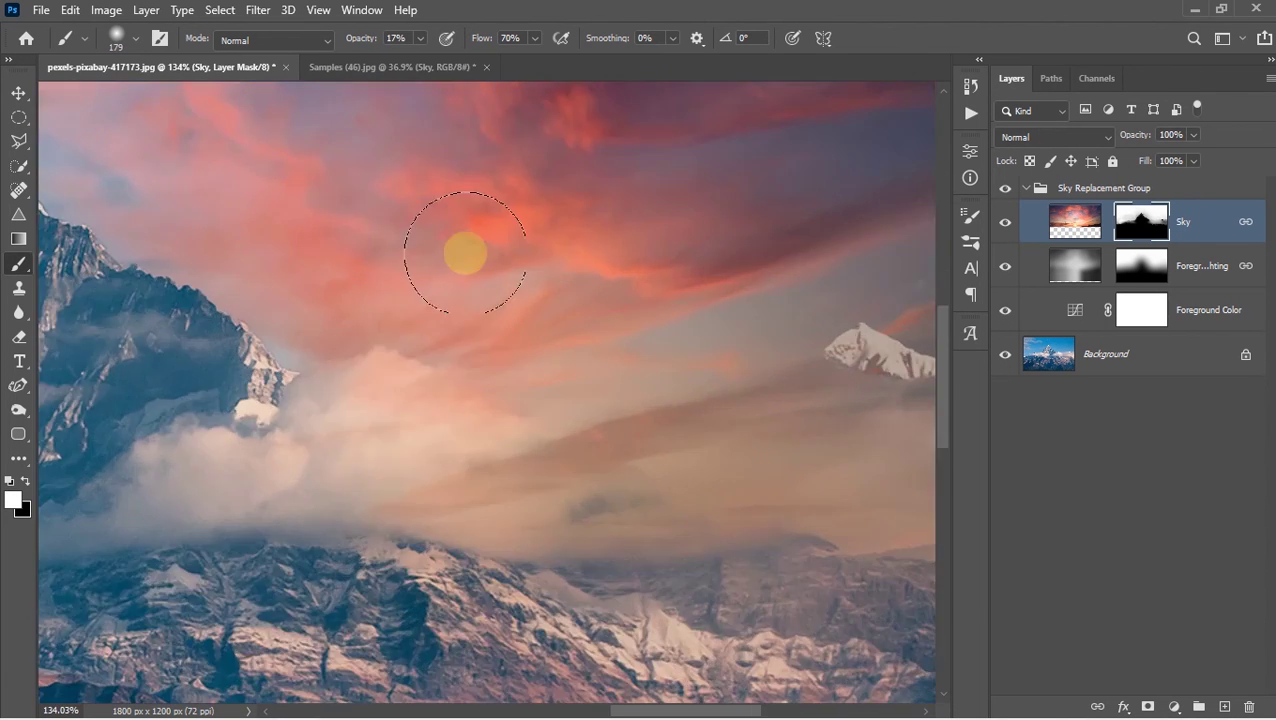
{"action": "scroll", "coordinate": [463, 253], "scroll_direction": "down", "scroll_amount": 3}
{"action": "key", "text": "bracketleft"}
{"action": "key", "text": "x"}
{"action": "scroll", "coordinate": [797, 441], "scroll_direction": "down", "scroll_amount": 3}
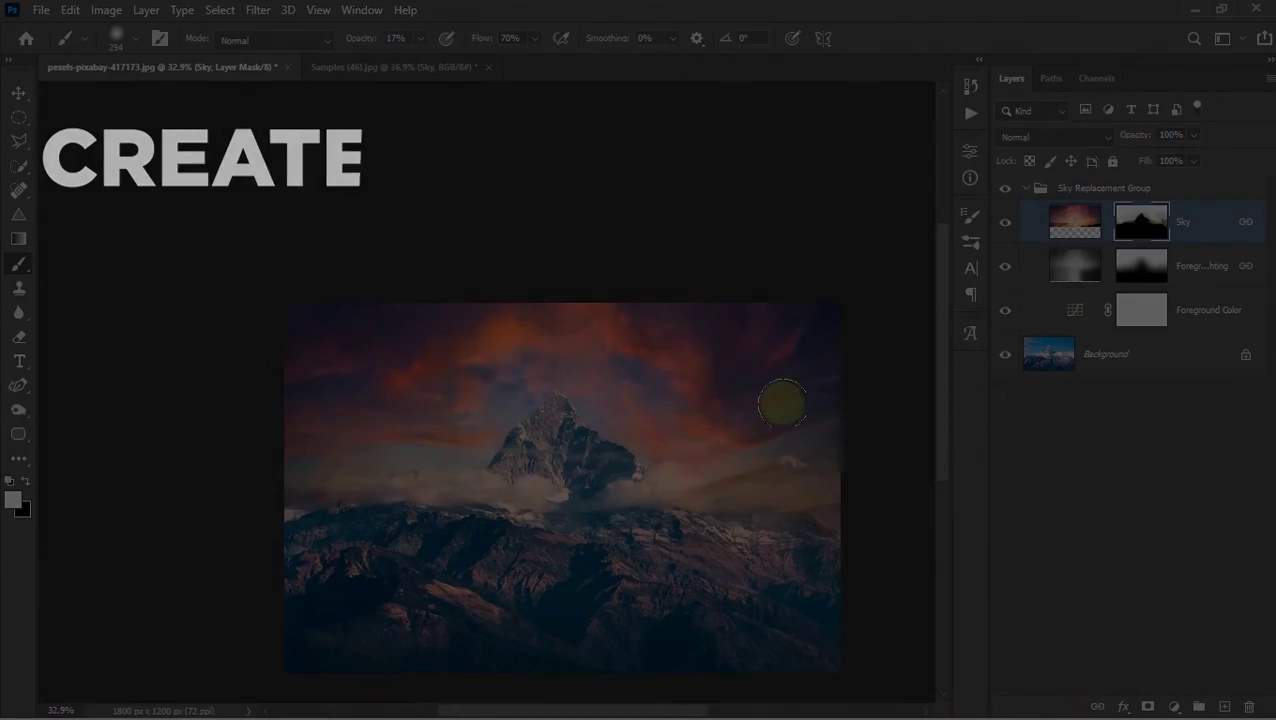